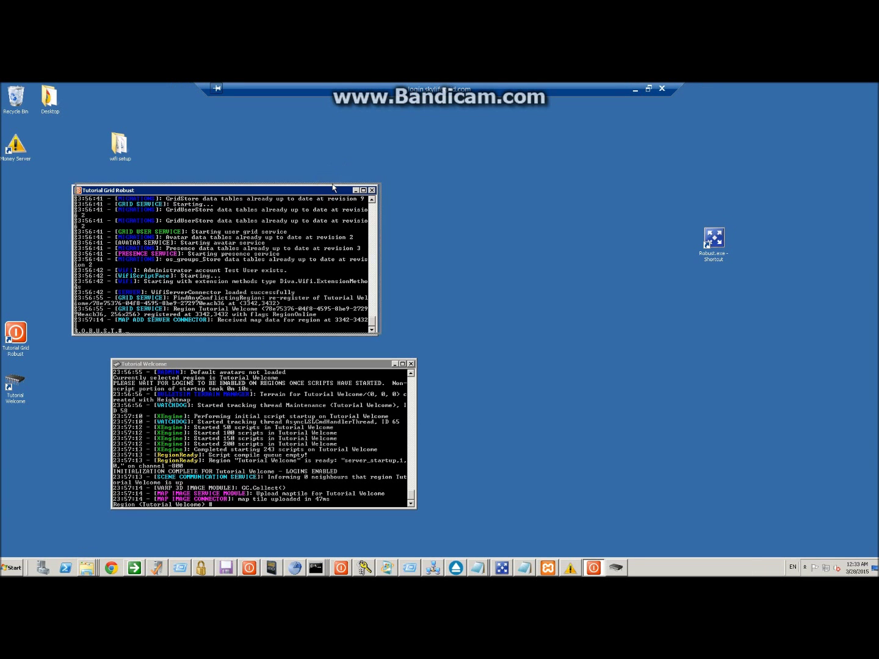
Arrange the Robust and Tutorial Welcome consoles, then quit the Tutorial Welcome region with q.
drag(327, 187, 459, 155)
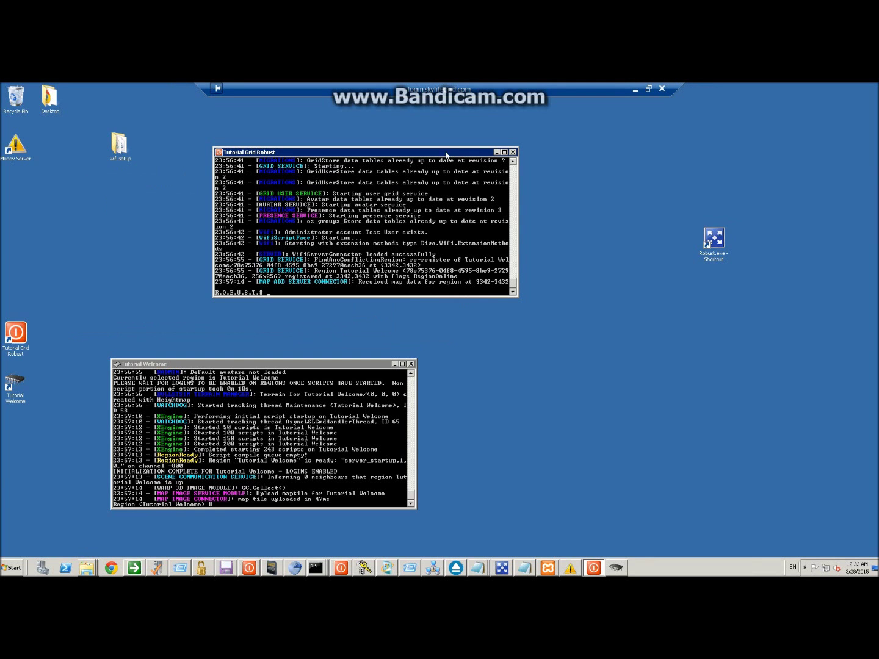
drag(393, 154, 443, 148)
drag(295, 363, 434, 325)
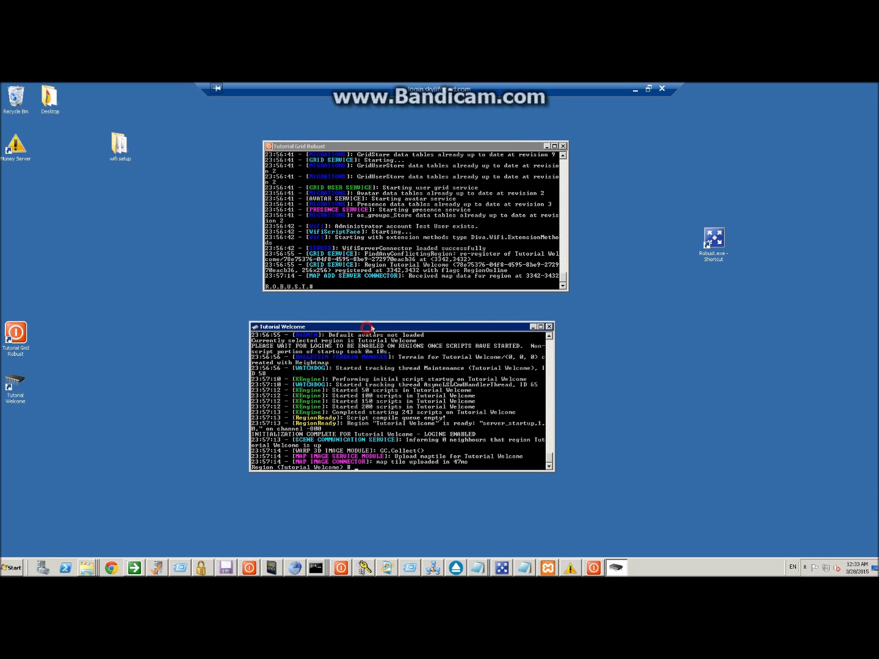
drag(366, 327, 379, 319)
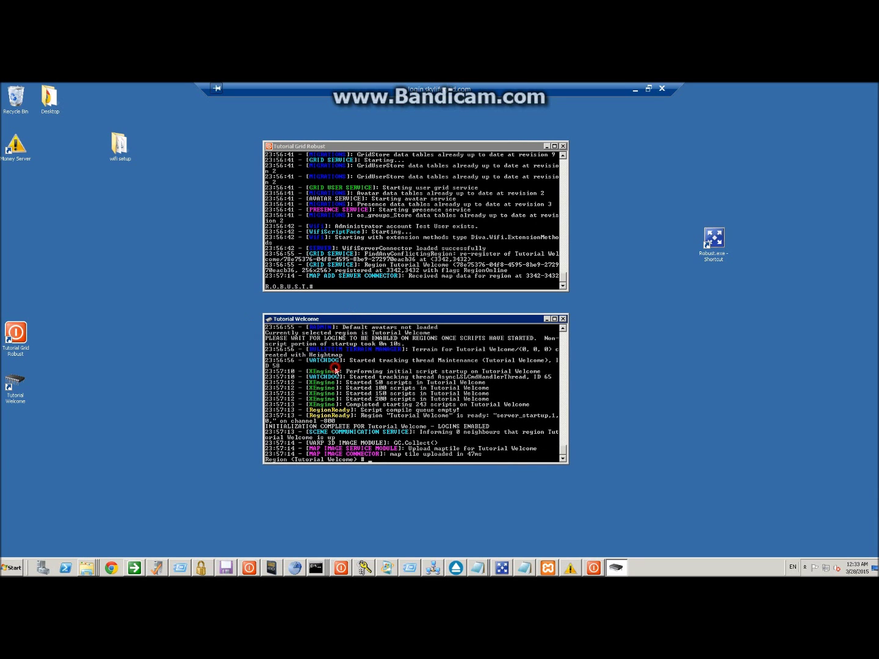
key(Return)
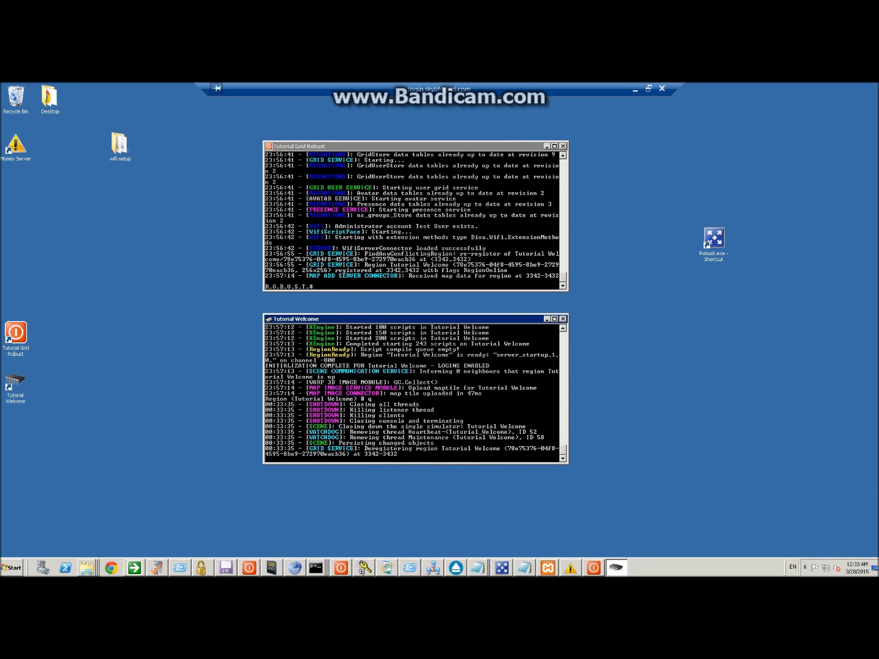
key(super)
Copy the bin folder from C:\Tutorial\welcome center.
click(167, 402)
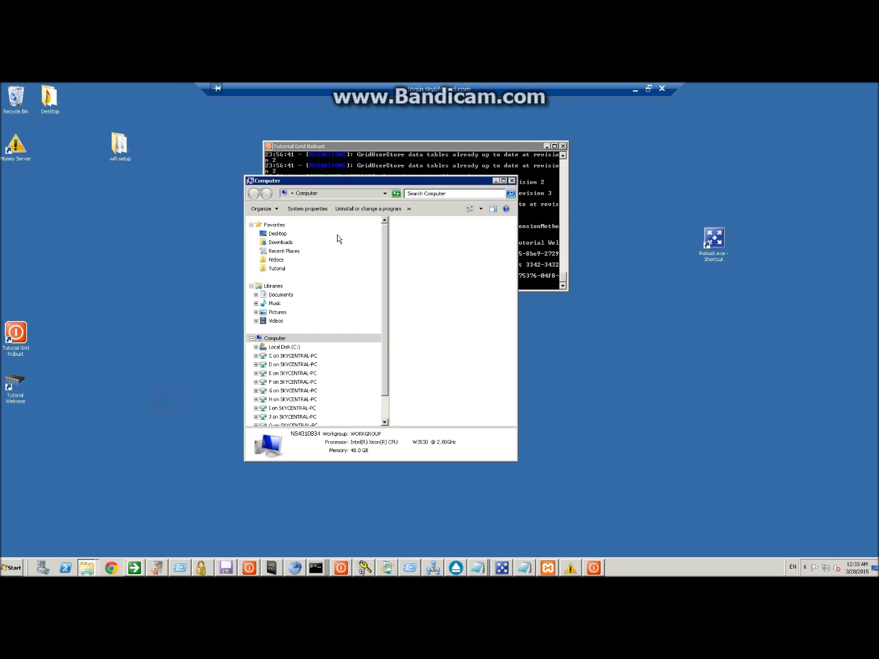
click(425, 242)
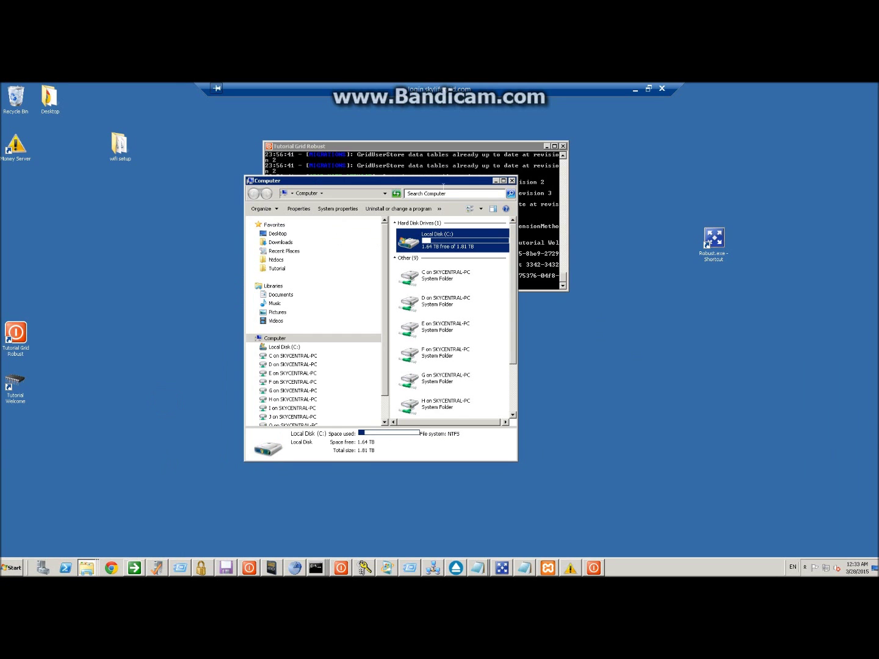
drag(514, 242, 512, 232)
click(283, 269)
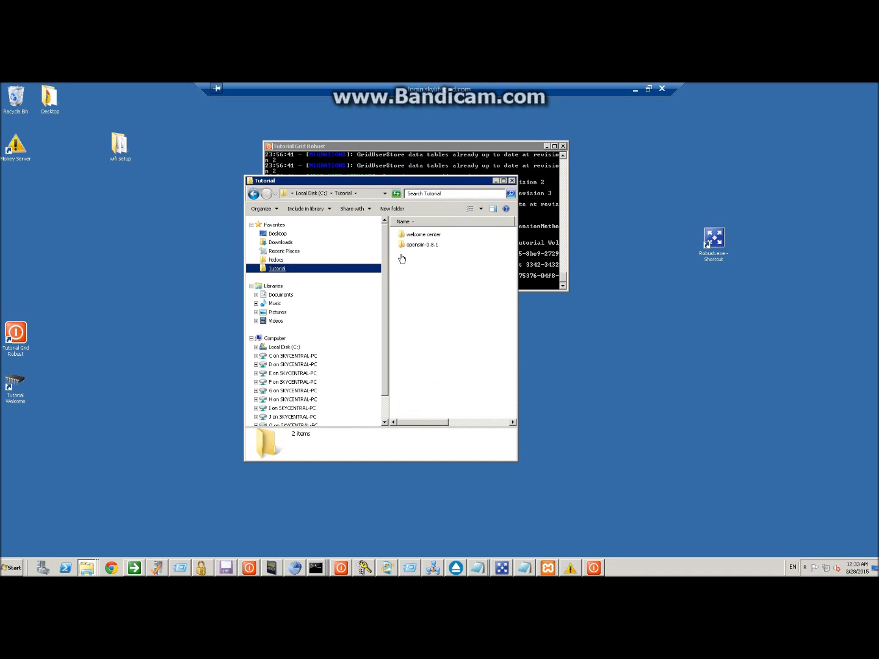
right_click(418, 235)
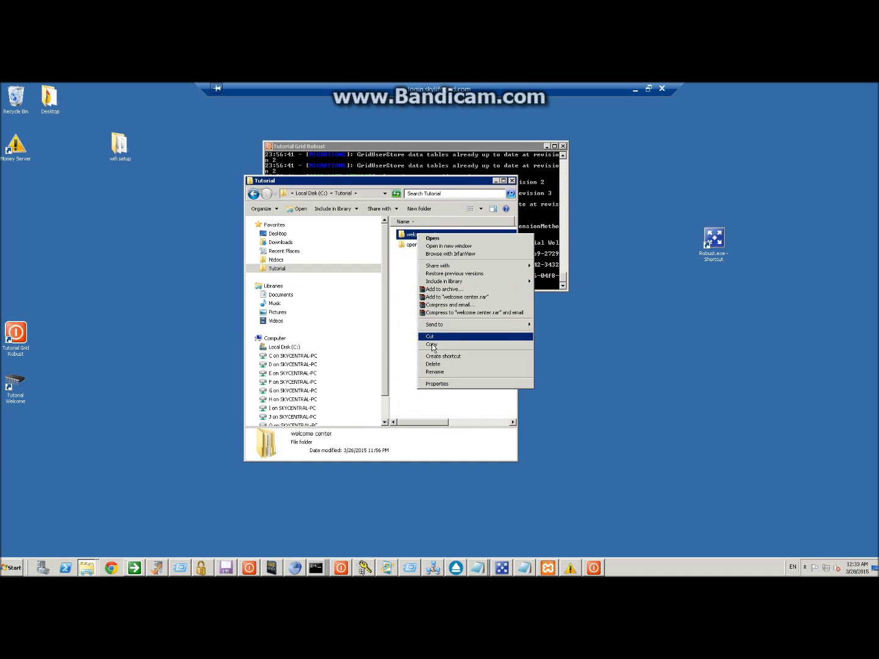
click(414, 262)
double_click(409, 234)
click(406, 233)
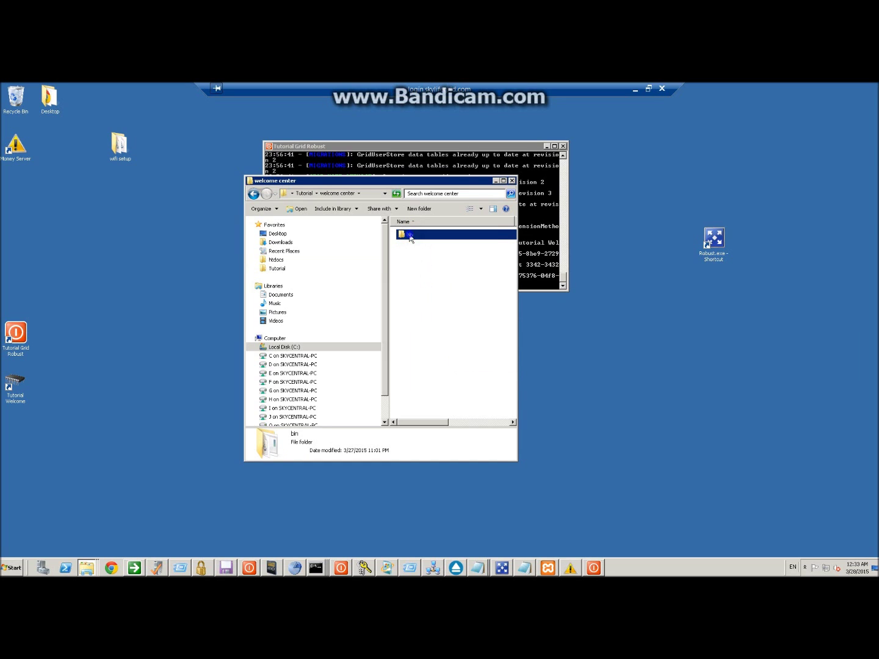
right_click(409, 234)
click(423, 344)
Create a UseMetoSetup folder in Tutorial and paste the bin folder into it.
key(BackSpace)
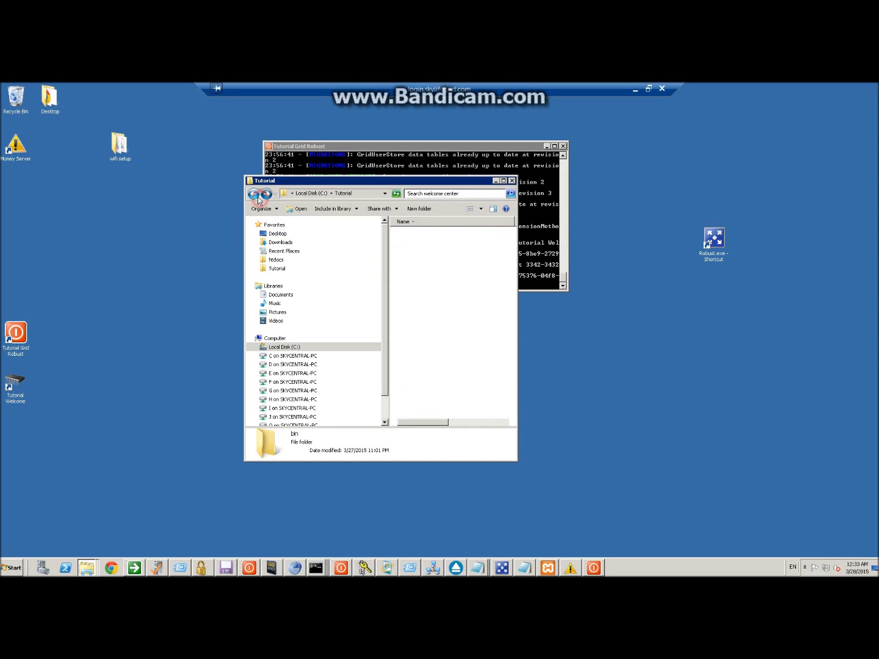
right_click(416, 293)
mouse_move(430, 383)
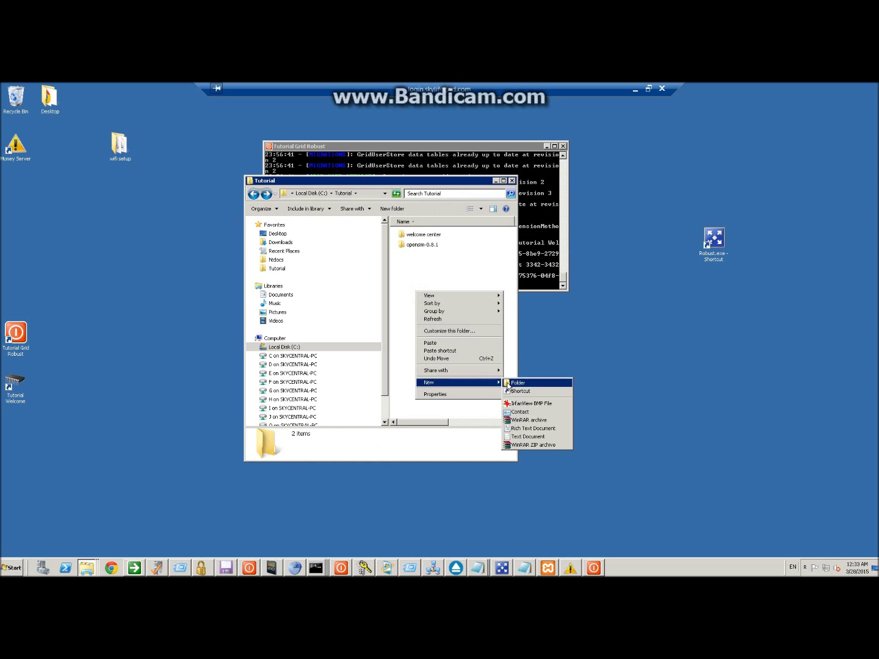
click(512, 383)
text(Use)
text(Mes)
key(BackSpace)
text(o)
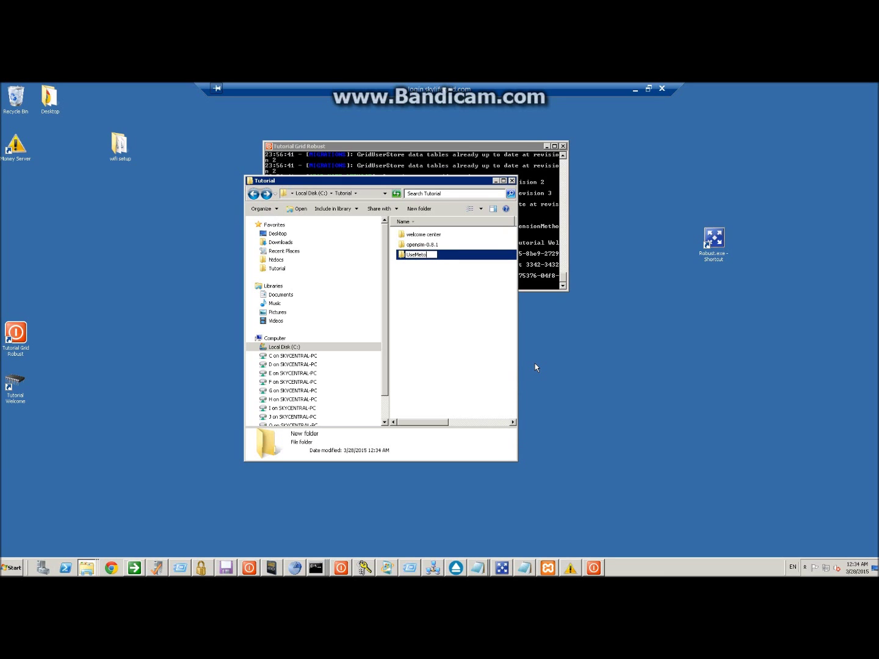
text(Setup)
key(Return)
key(Return)
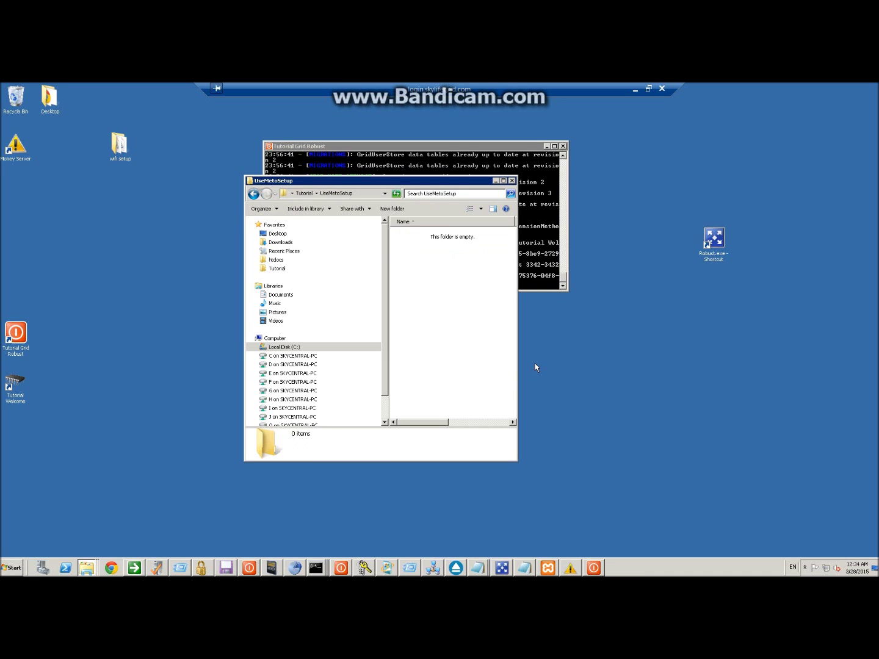
key(ctrl+v)
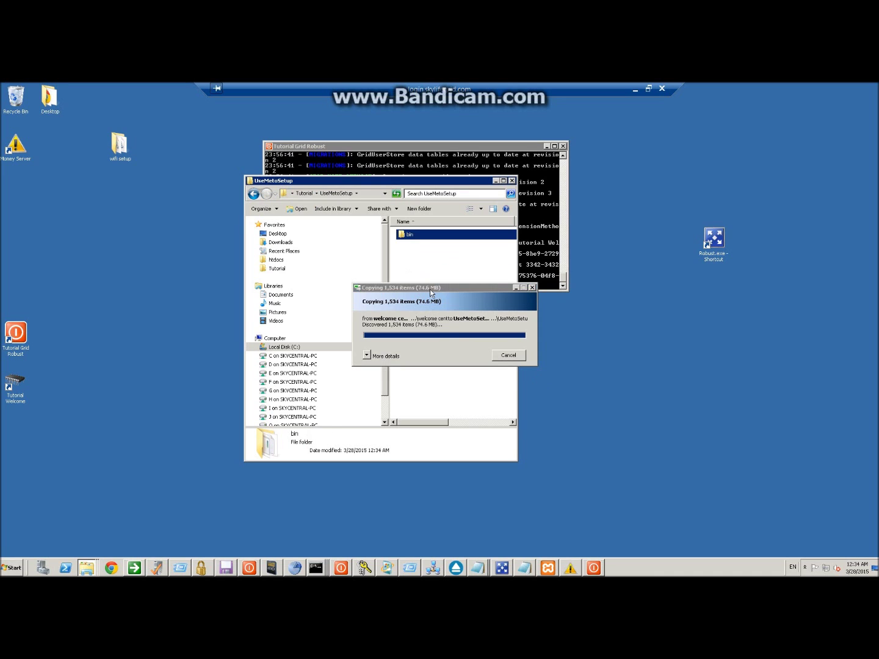
Copy the bin folder and create a new sandbox folder in Tutorial for it.
right_click(413, 237)
click(443, 348)
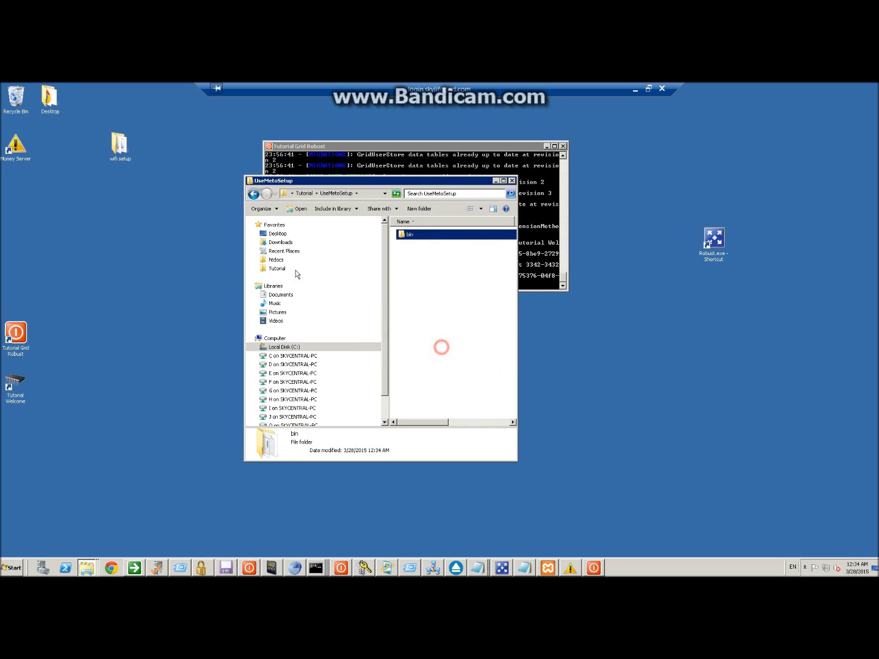
click(249, 194)
right_click(430, 340)
mouse_move(482, 423)
click(511, 422)
text(sandbox)
key(Return)
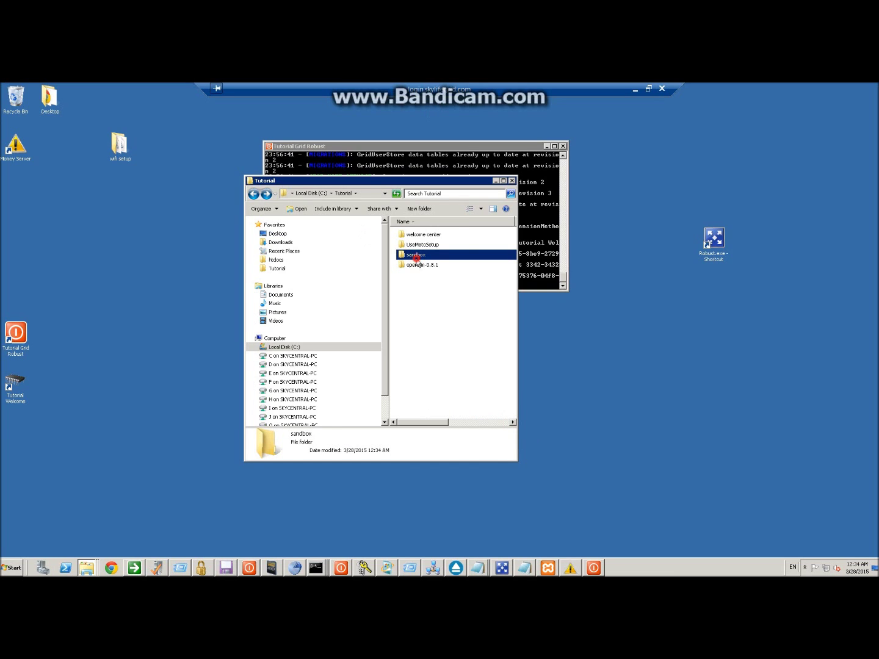
double_click(416, 256)
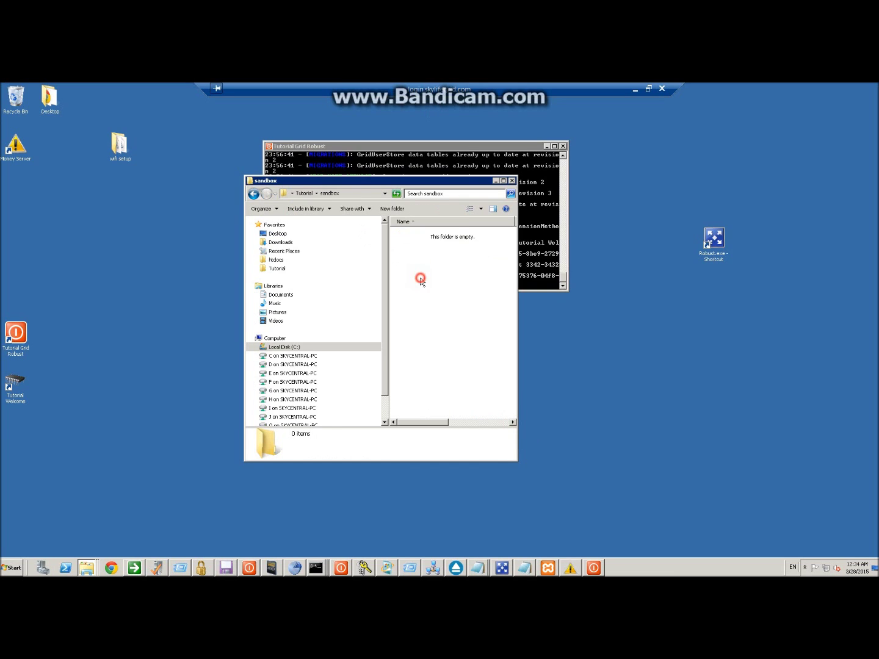
Restart the Tutorial Welcome simulator, allowing OpenSim.exe to run, and minimize its console.
double_click(17, 384)
click(464, 329)
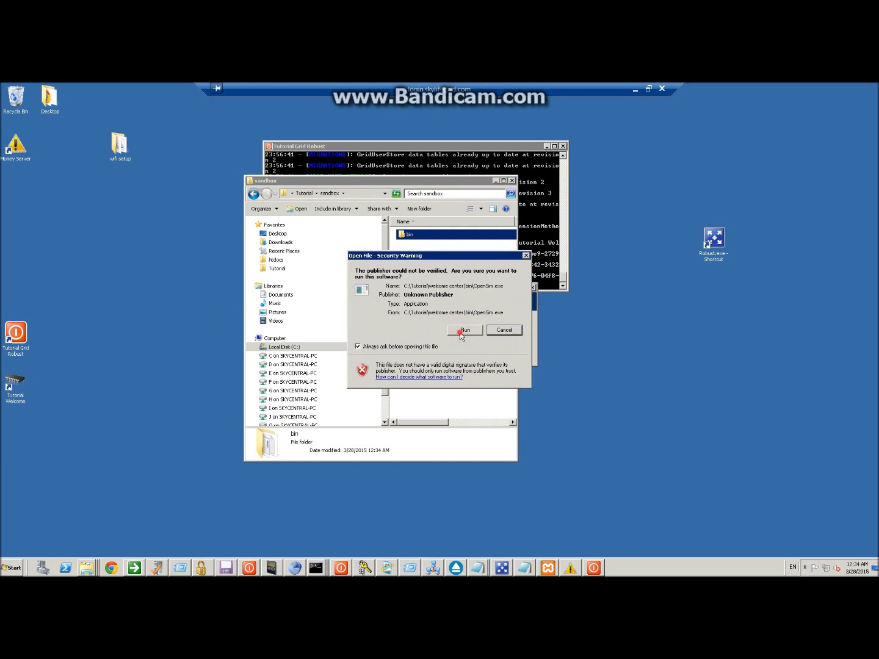
click(354, 158)
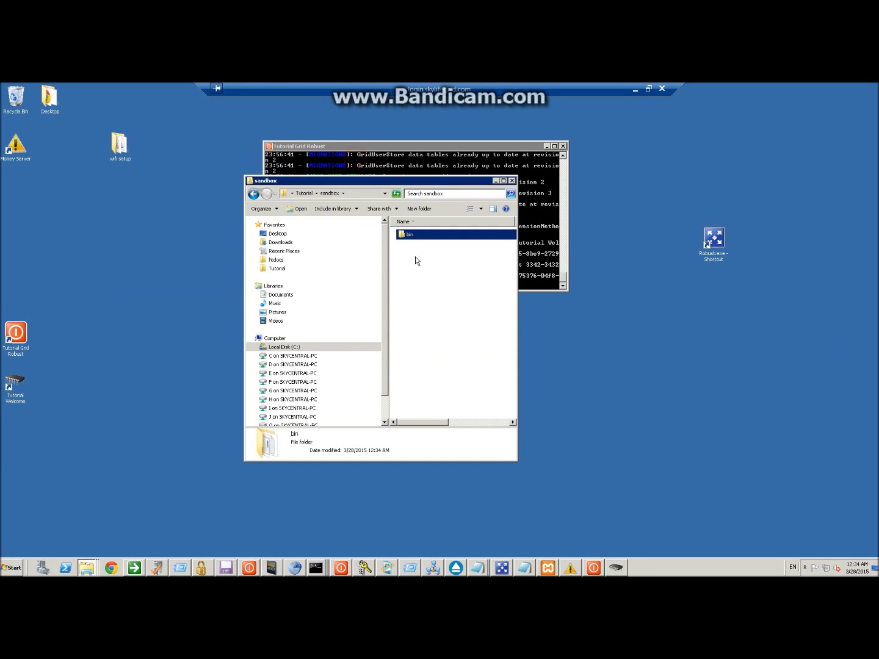
drag(367, 181, 565, 183)
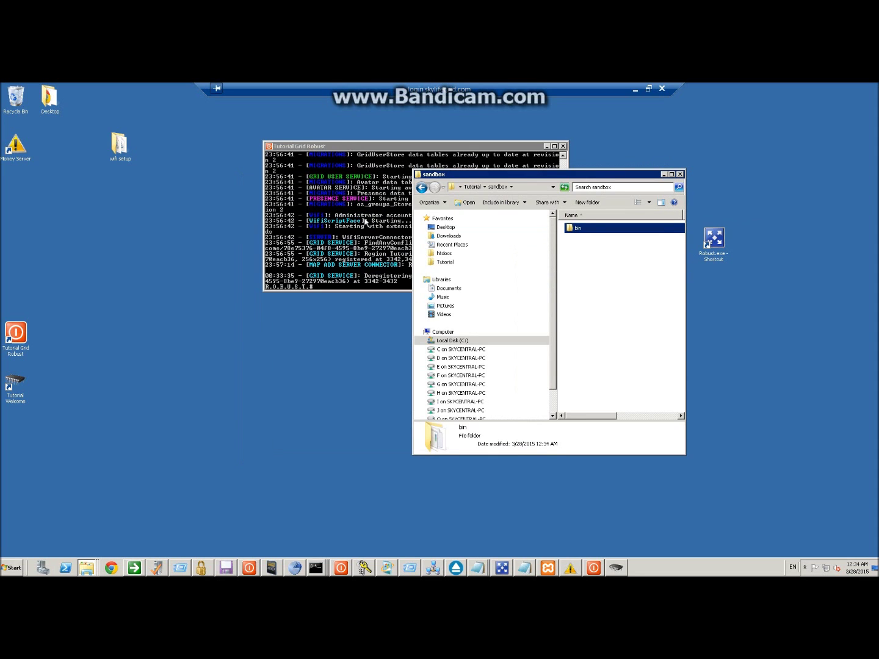
drag(343, 149, 265, 140)
Edit C:\Tutorial\sandbox\bin\Regions\Regions.ini with Notepad++.
click(500, 173)
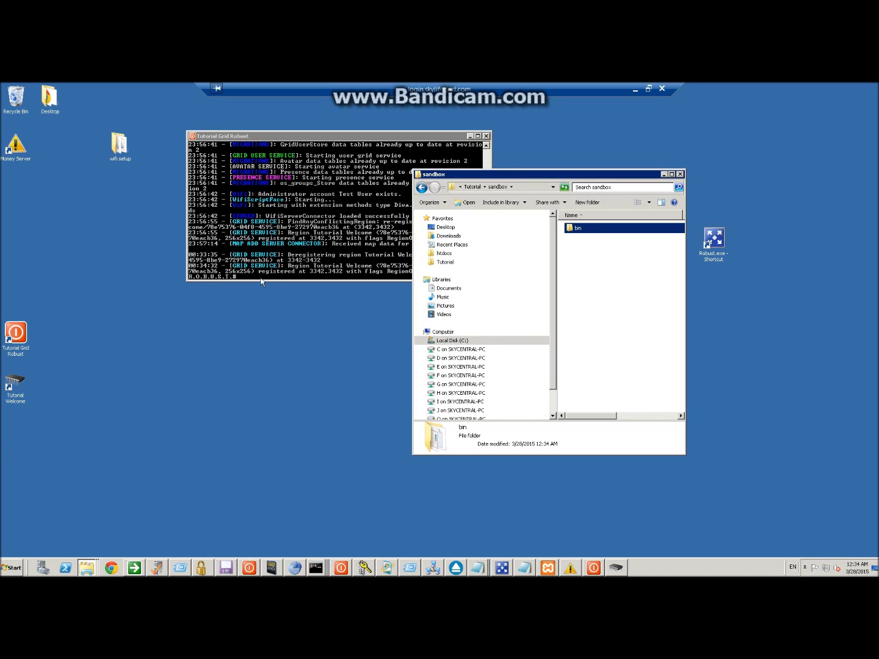
drag(250, 136, 204, 124)
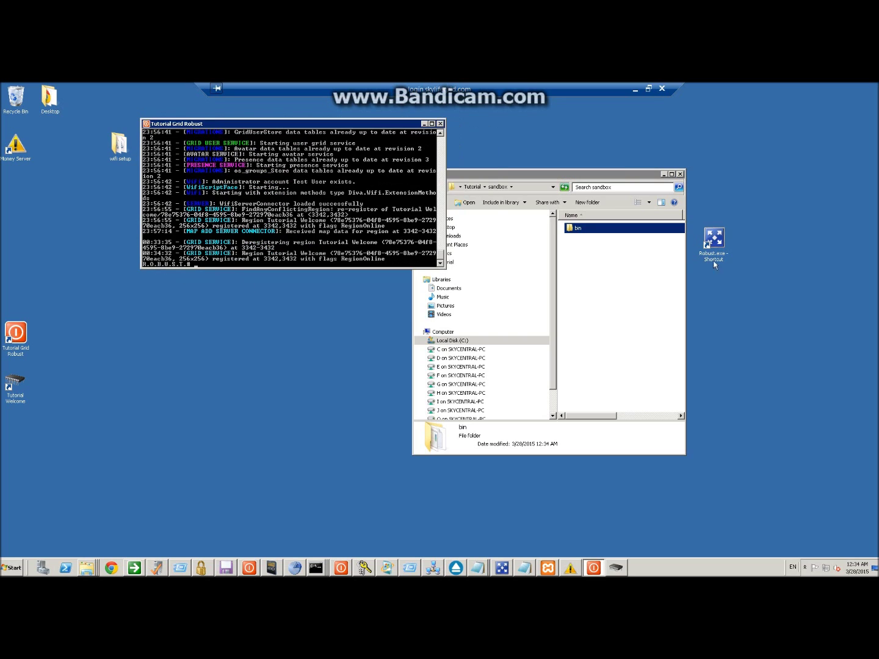
click(614, 260)
double_click(578, 228)
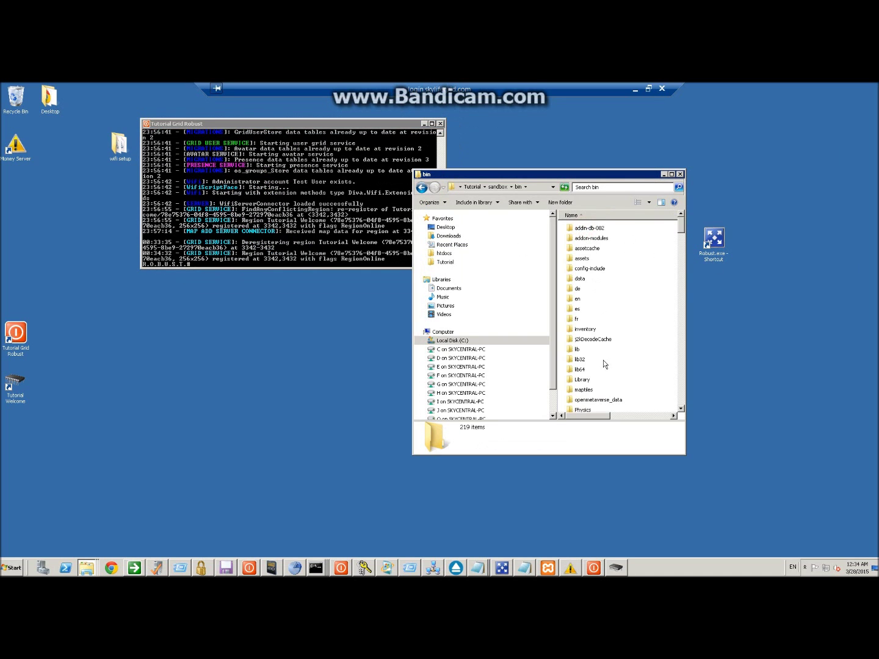
scroll(603, 365, down, 1)
double_click(589, 400)
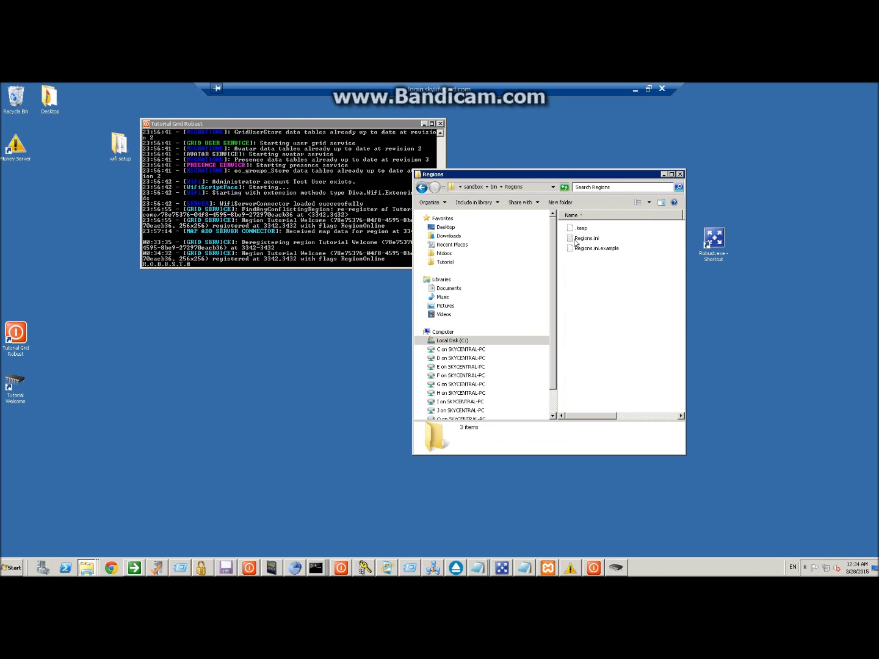
right_click(574, 239)
click(590, 261)
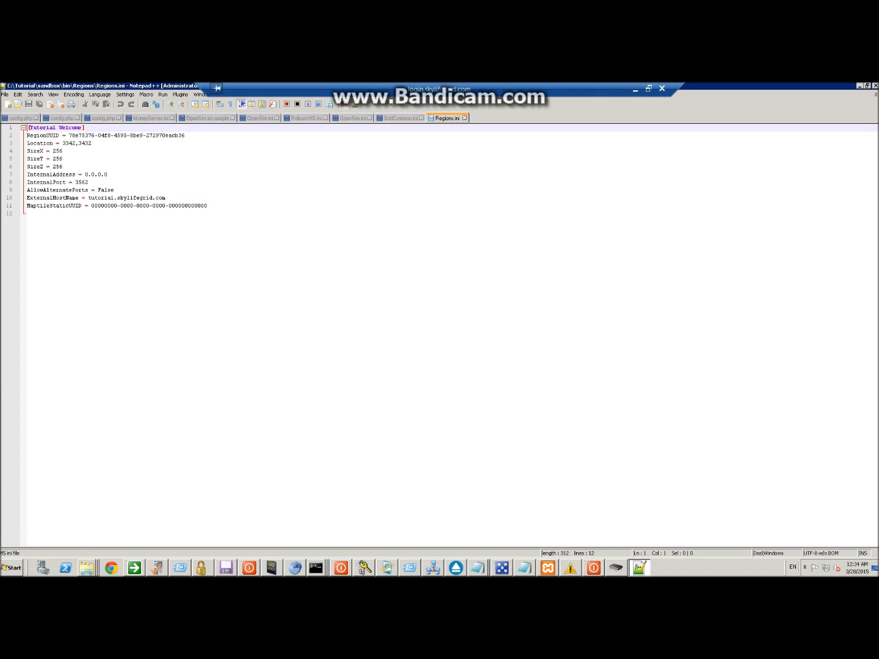
Change the section header to [Sandbox], select the RegionUUID value, and start Chrome.
drag(28, 128, 83, 128)
text(Sandbox)
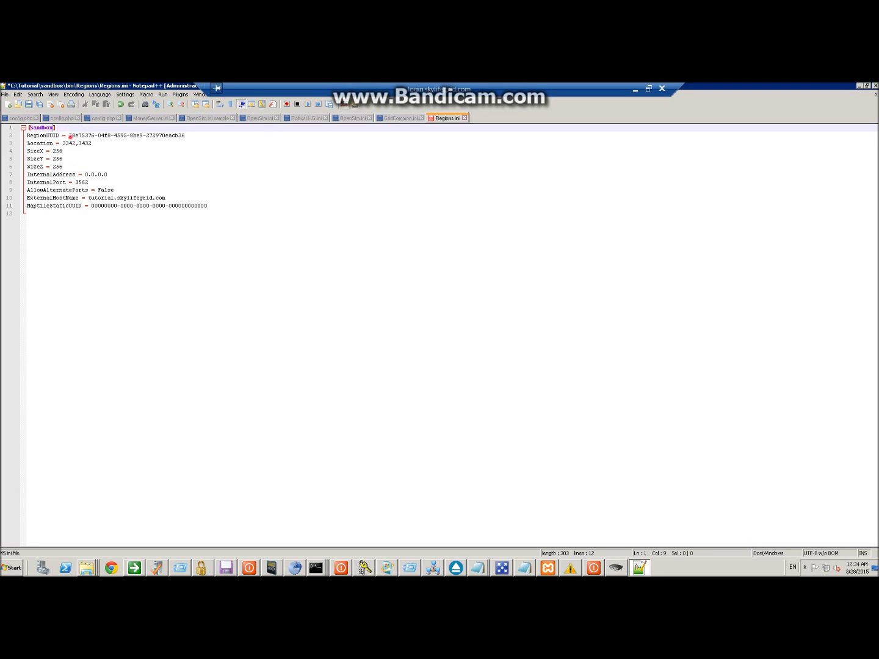
drag(68, 134, 184, 135)
click(111, 567)
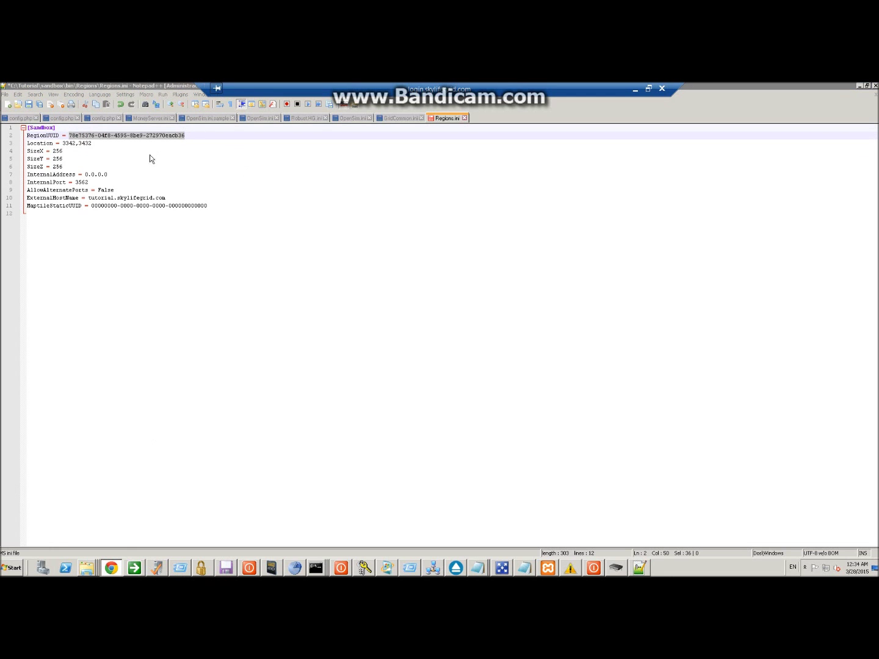
double_click(148, 87)
Search Google for 'uuid genertor', preview the Online UUID Generator Tool, then return to results maximized.
click(404, 321)
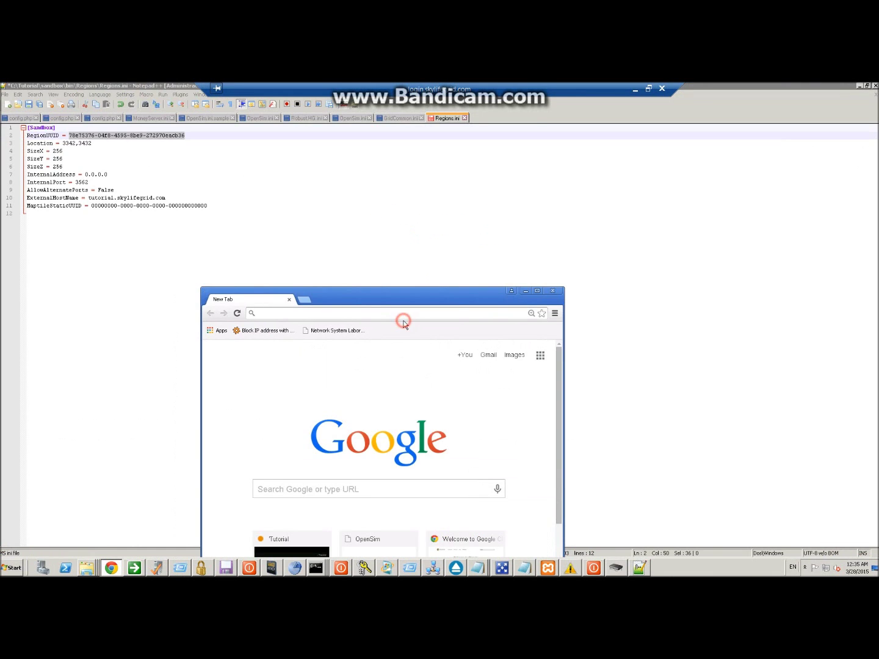
text(g)
key(BackSpace)
key(BackSpace)
text(uui)
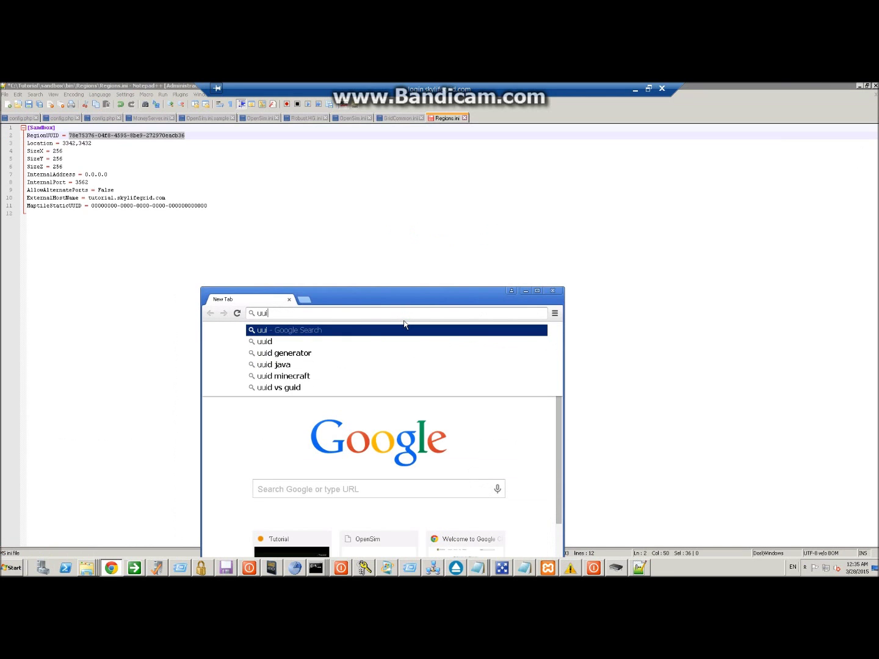
text(d genertor)
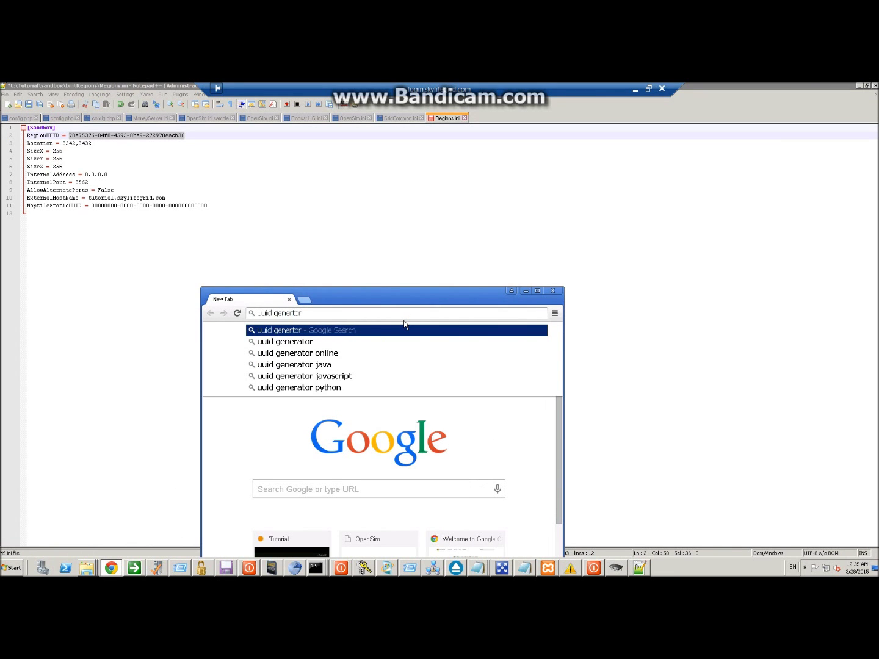
key(Return)
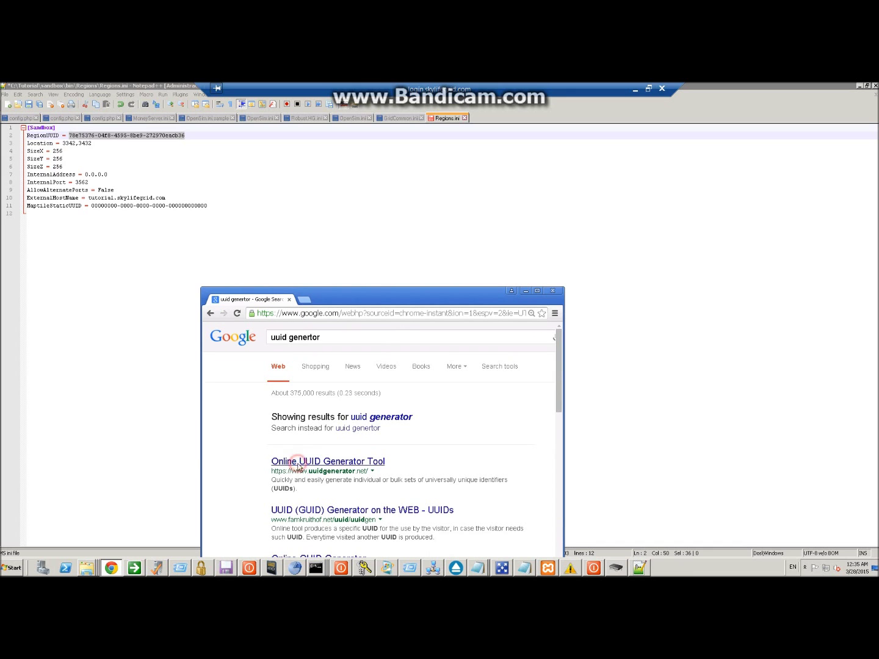
click(299, 462)
drag(403, 302, 483, 185)
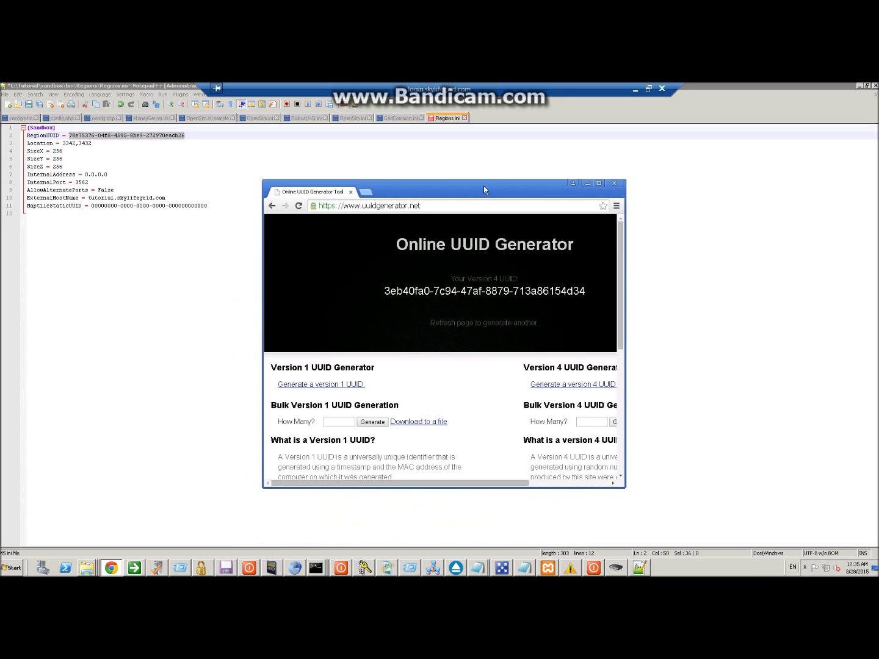
key(super+Up)
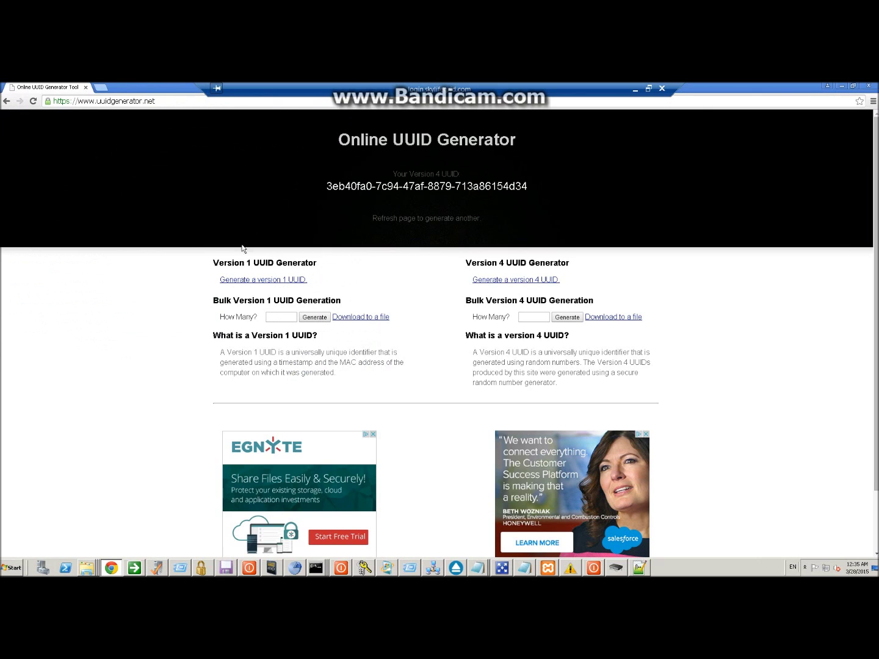
click(7, 102)
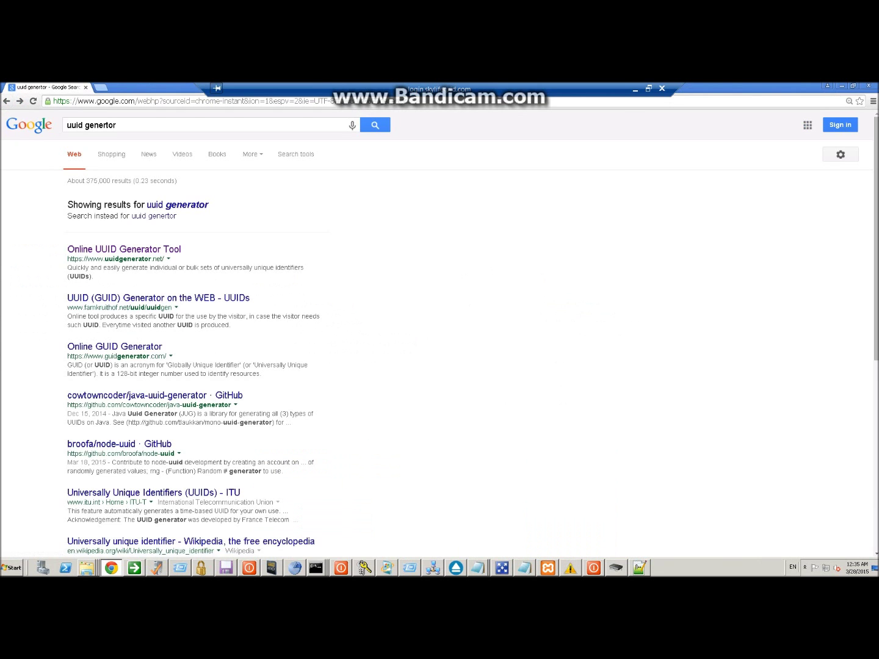
Generate and select one GUID on guidgenerator.com, then reselect the RegionUUID in Regions.ini.
click(147, 346)
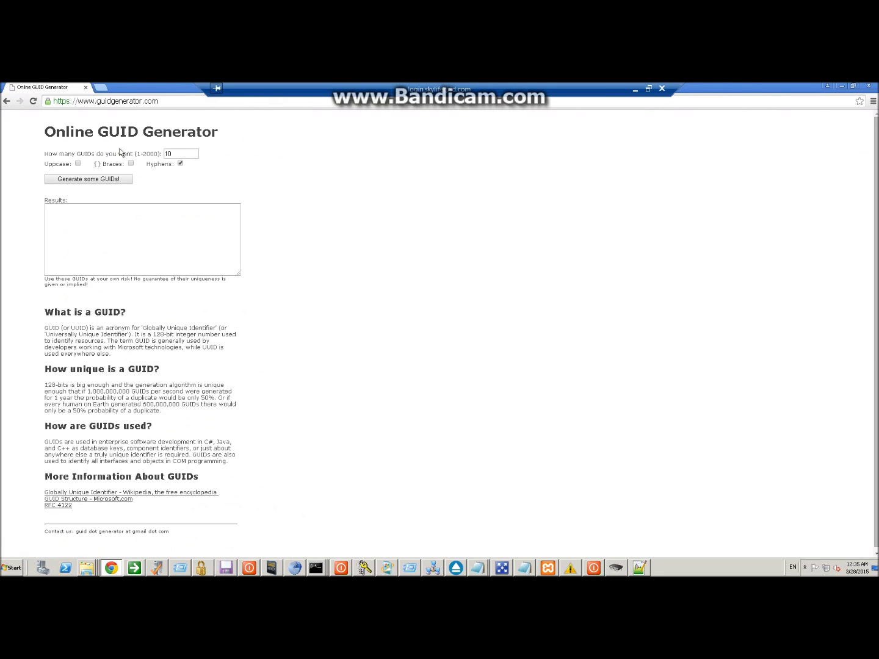
double_click(145, 86)
double_click(528, 319)
text(1)
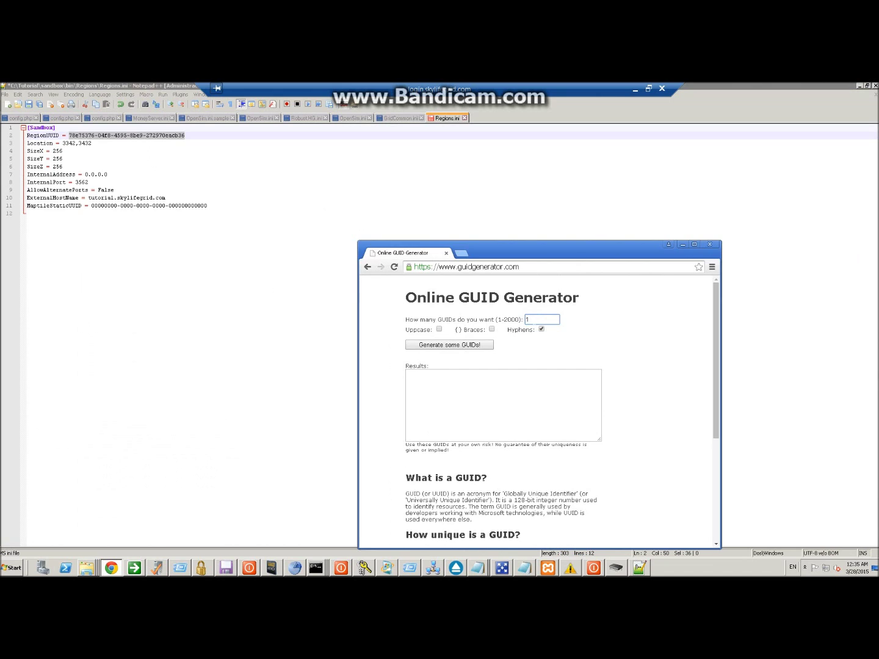
click(465, 344)
click(550, 376)
drag(550, 376, 406, 375)
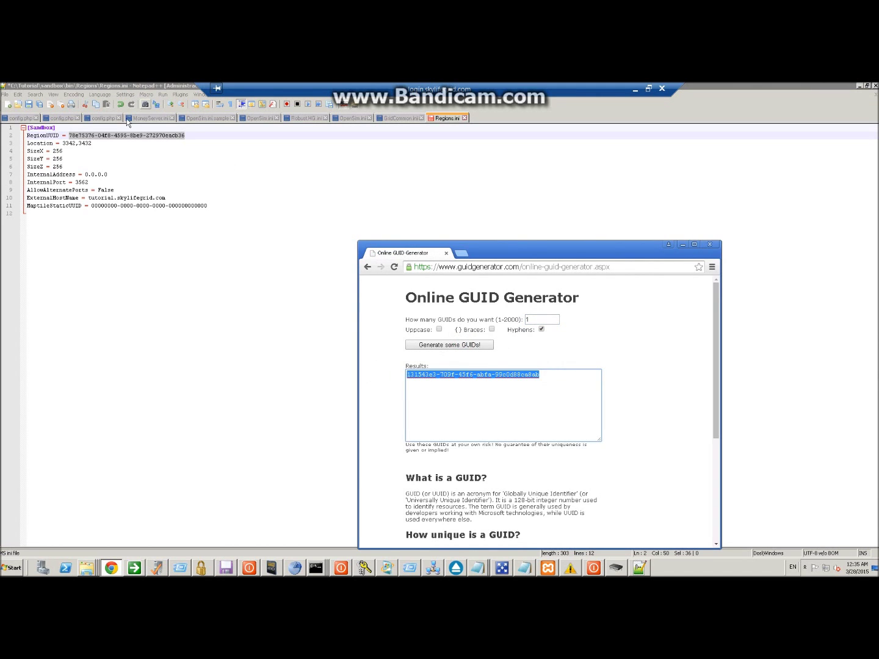
click(112, 130)
drag(69, 135, 102, 134)
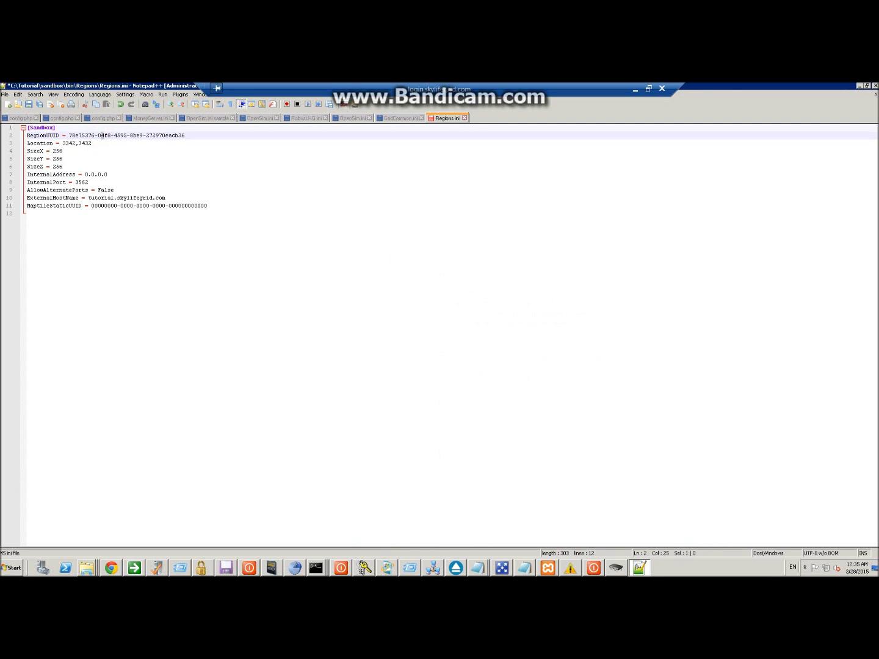
Overtype RegionUUID digits so it reads 78e75376-04f8-4395-1be9-273270eacb36.
key(ctrl+Return)
drag(129, 136, 133, 135)
text(1)
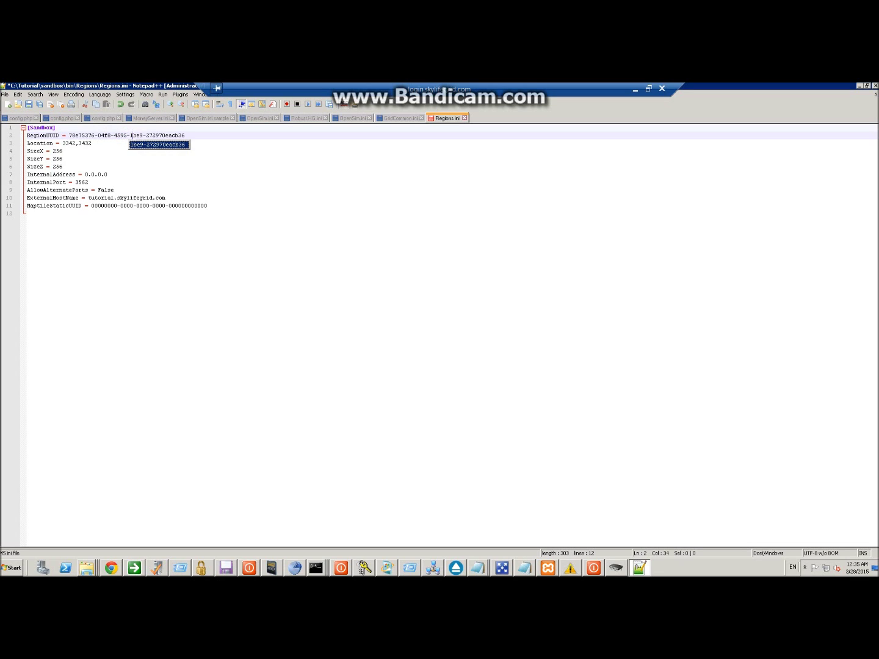
drag(117, 136, 120, 135)
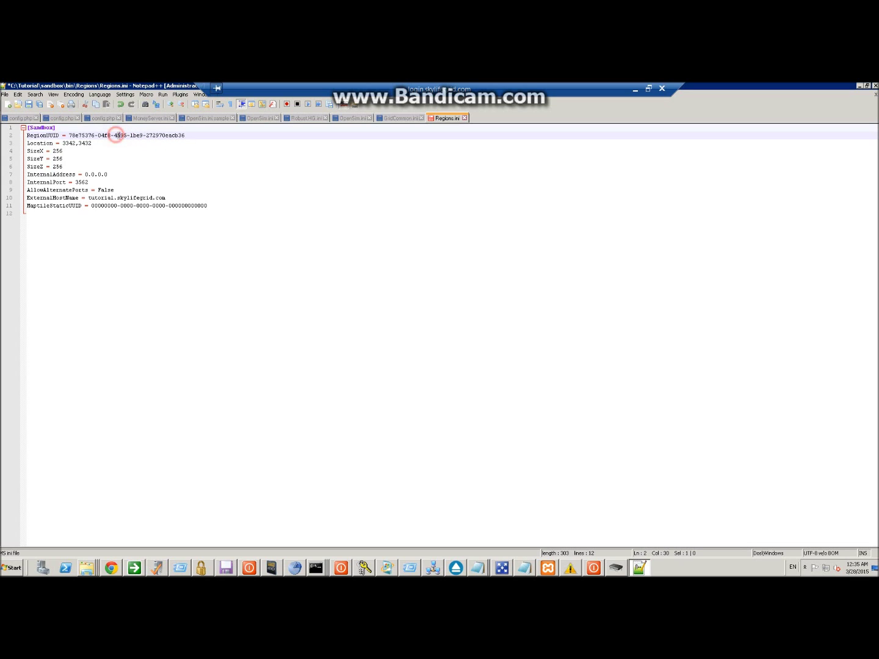
text(3)
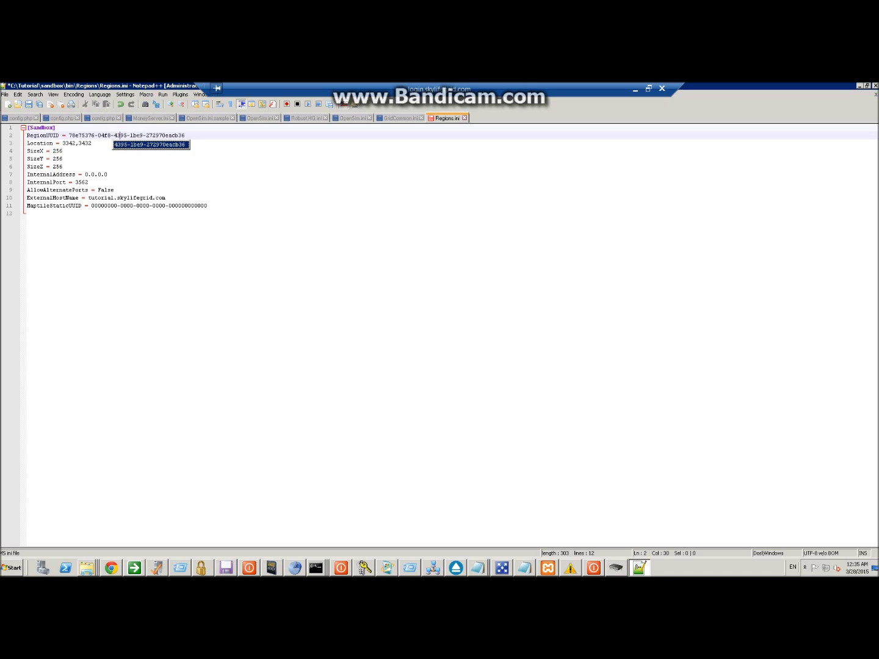
drag(134, 135, 129, 135)
click(137, 135)
drag(185, 135, 74, 135)
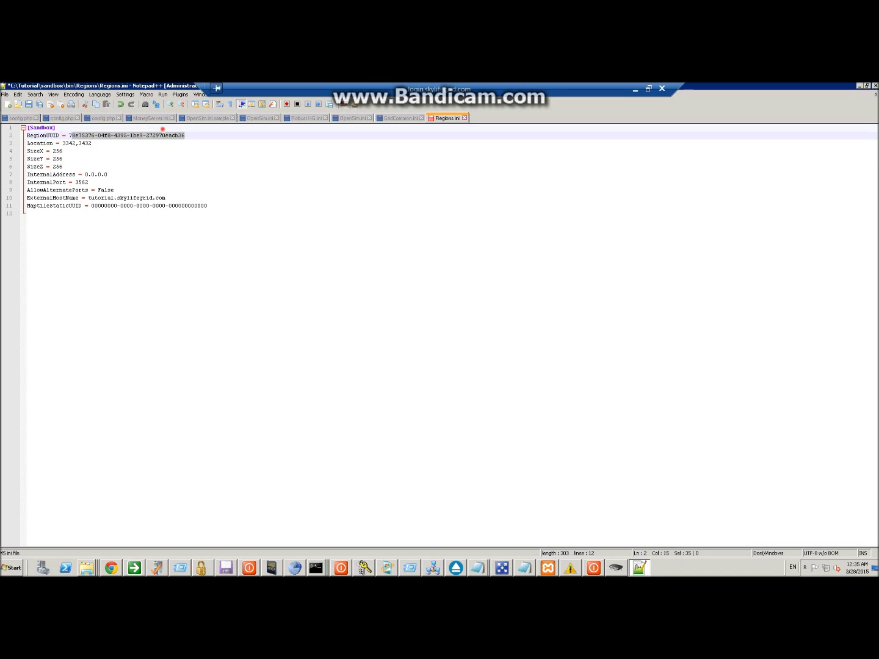
click(153, 135)
click(157, 135)
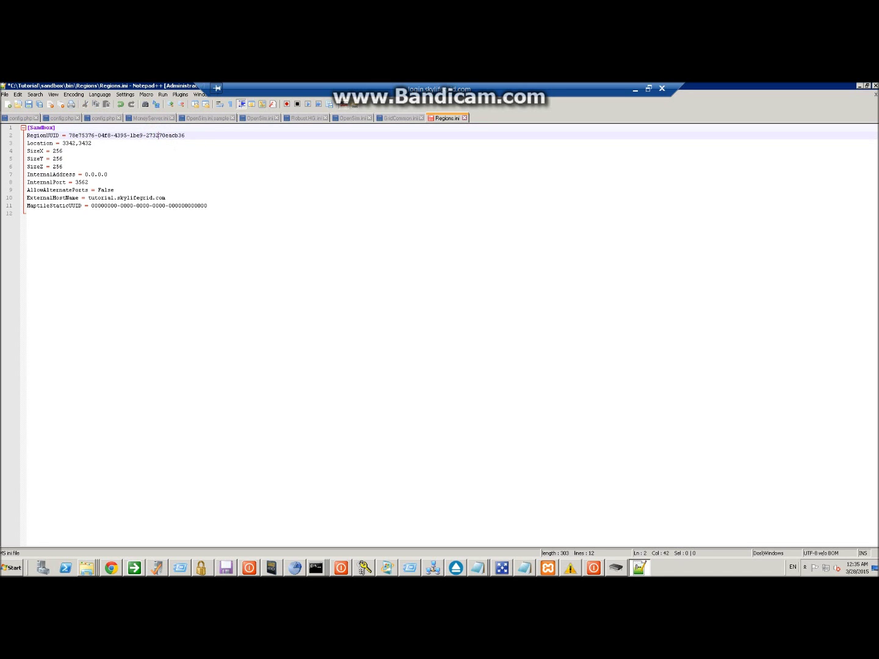
click(73, 144)
click(93, 144)
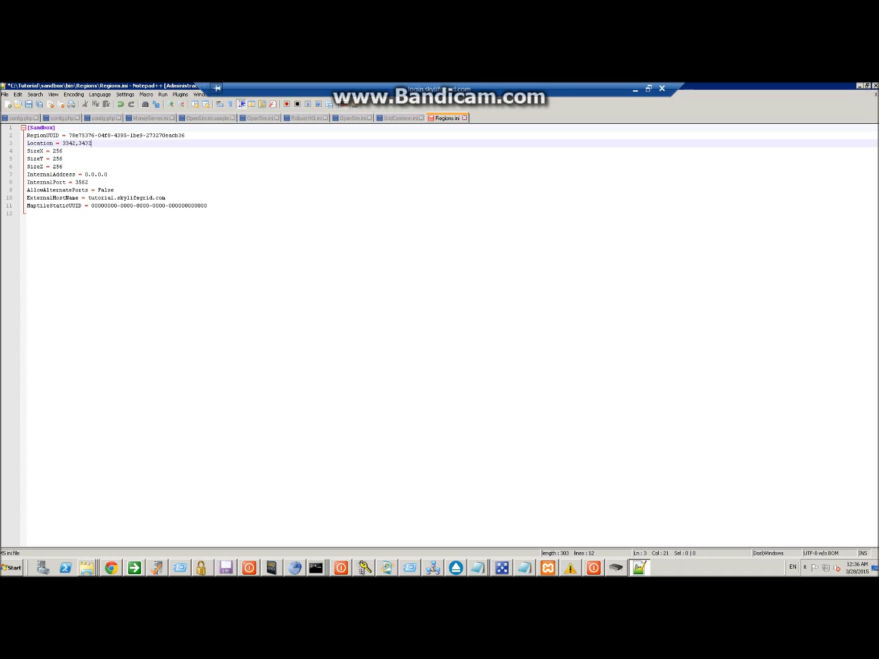
Change the Location to 3342,3434, leaving SizeX and SizeY at 256.
drag(91, 143, 88, 143)
text(4)
click(63, 152)
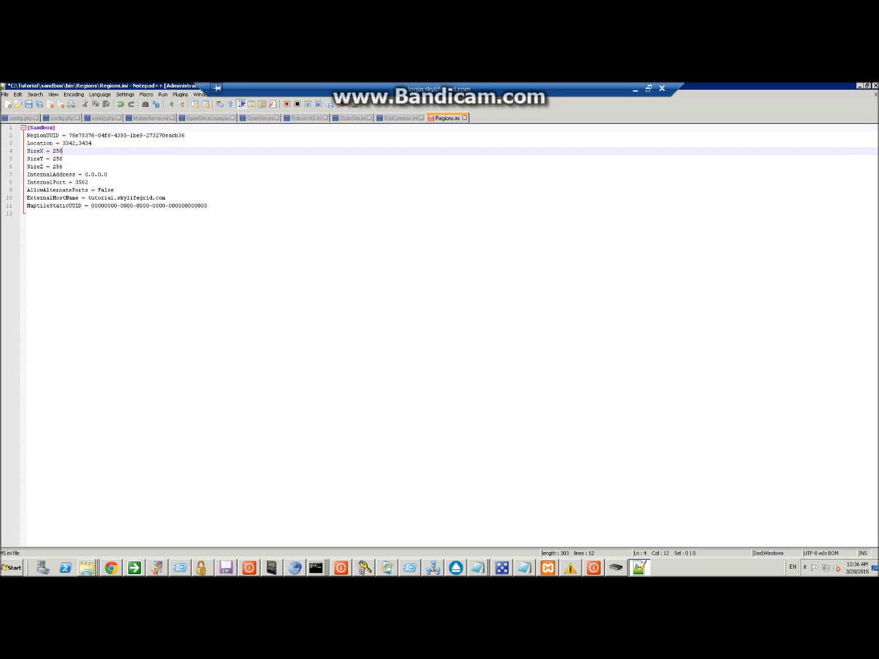
click(63, 151)
click(56, 150)
drag(68, 151, 53, 151)
shift+click(66, 170)
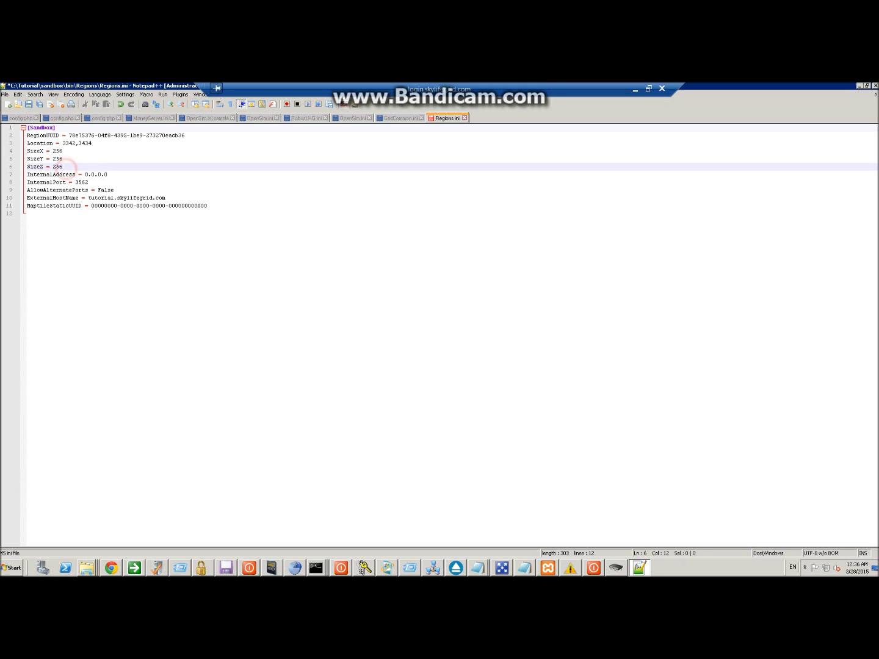
key(shift+Up)
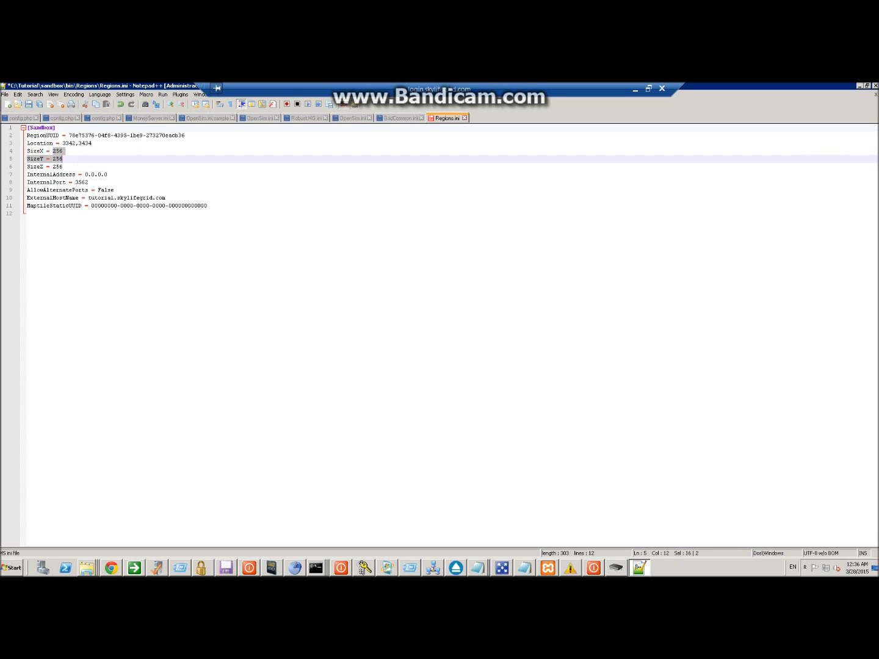
click(58, 158)
double_click(58, 151)
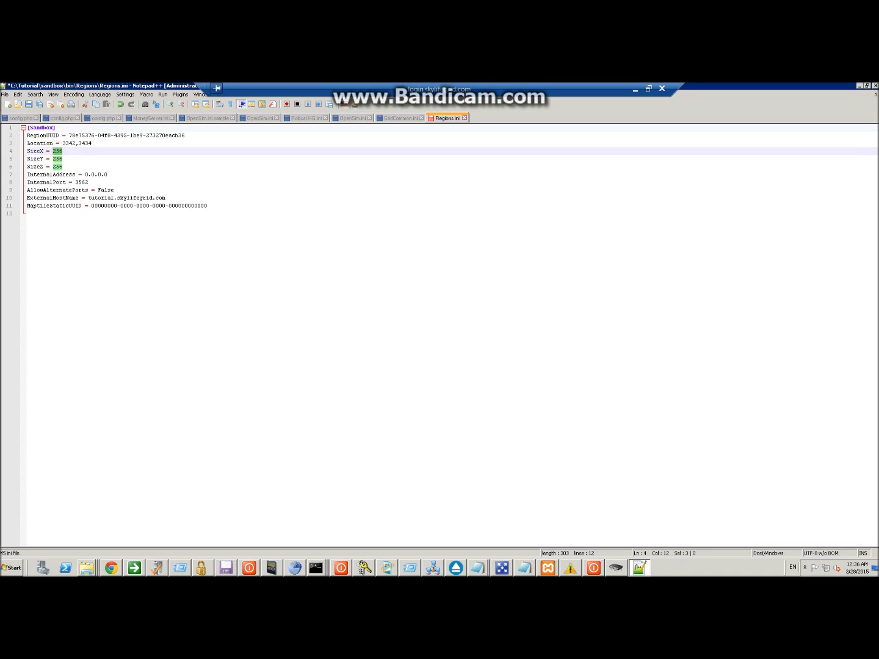
key(Left)
Set InternalPort to 3566, save Regions.ini, and close Notepad++.
click(89, 182)
mouse_move(89, 182)
mouse_down()
mouse_move(76, 183)
mouse_move(88, 185)
mouse_up()
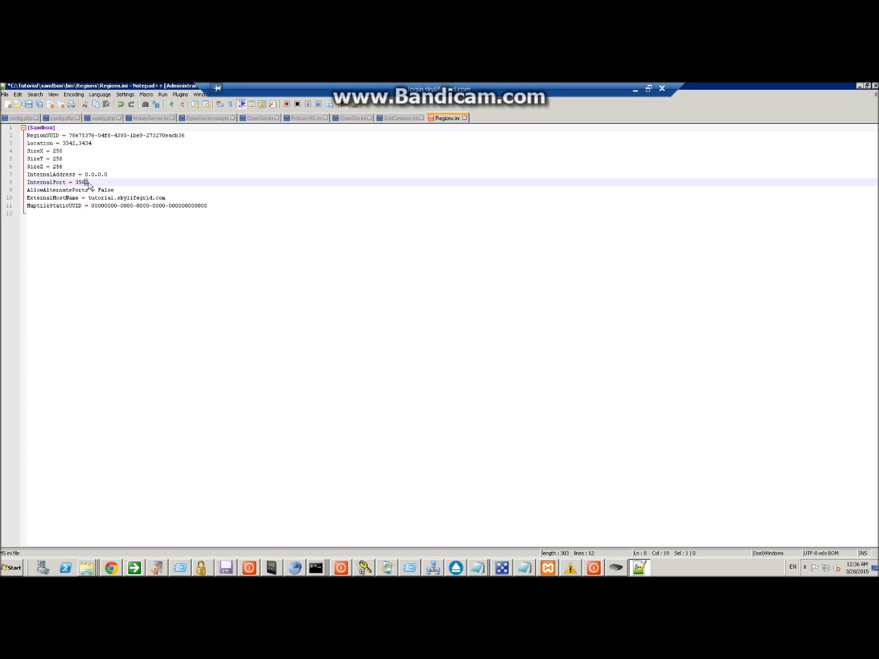
text(6)
click(29, 105)
key(alt+F4)
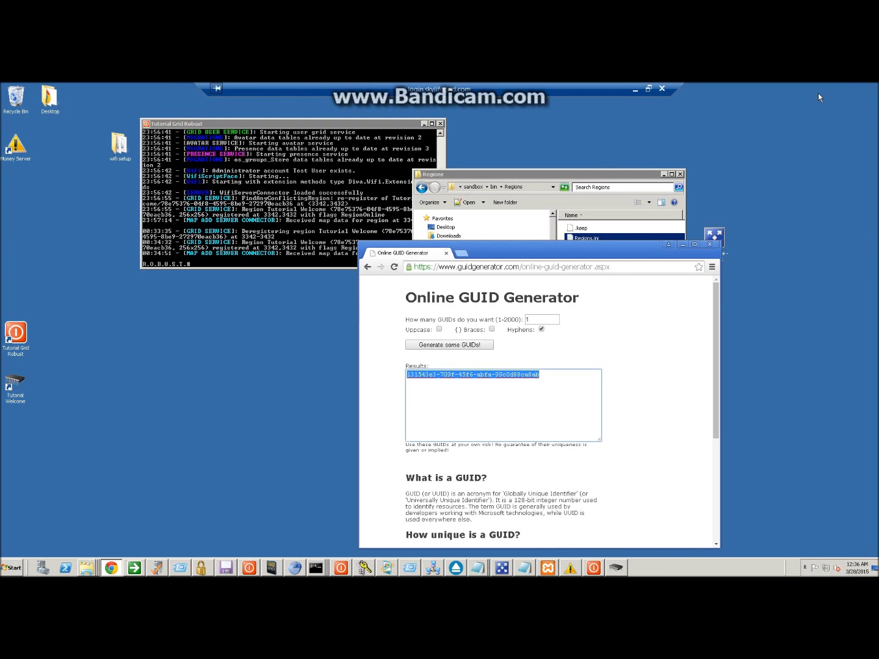
Reopen the saved Regions.ini in Notepad++ to review the Sandbox settings.
click(684, 244)
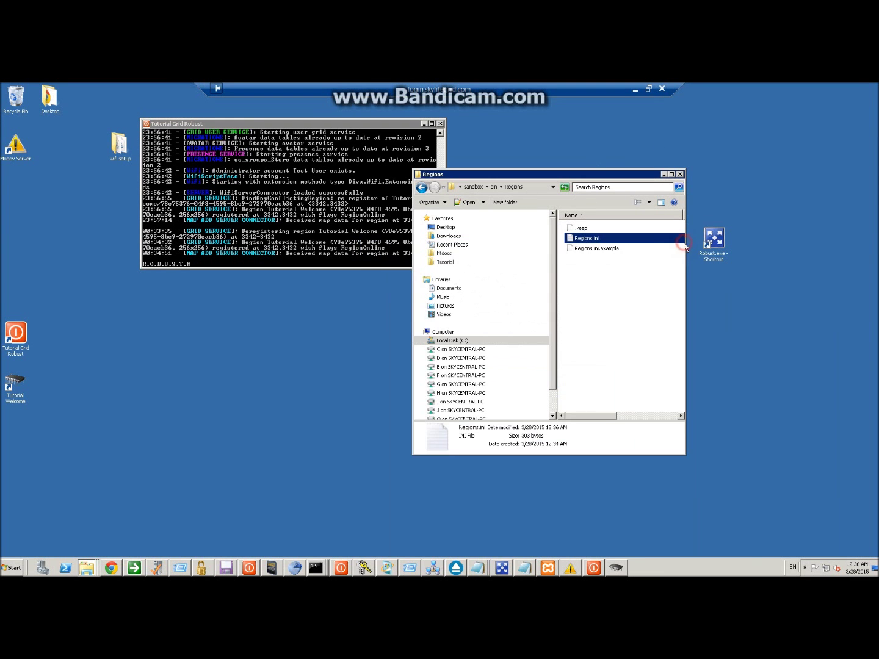
double_click(578, 241)
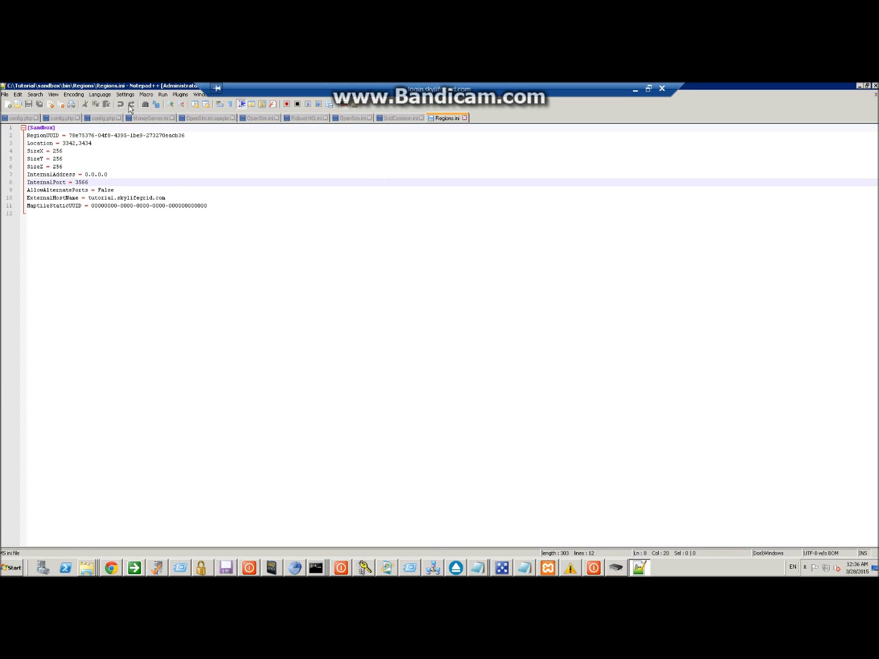
double_click(257, 86)
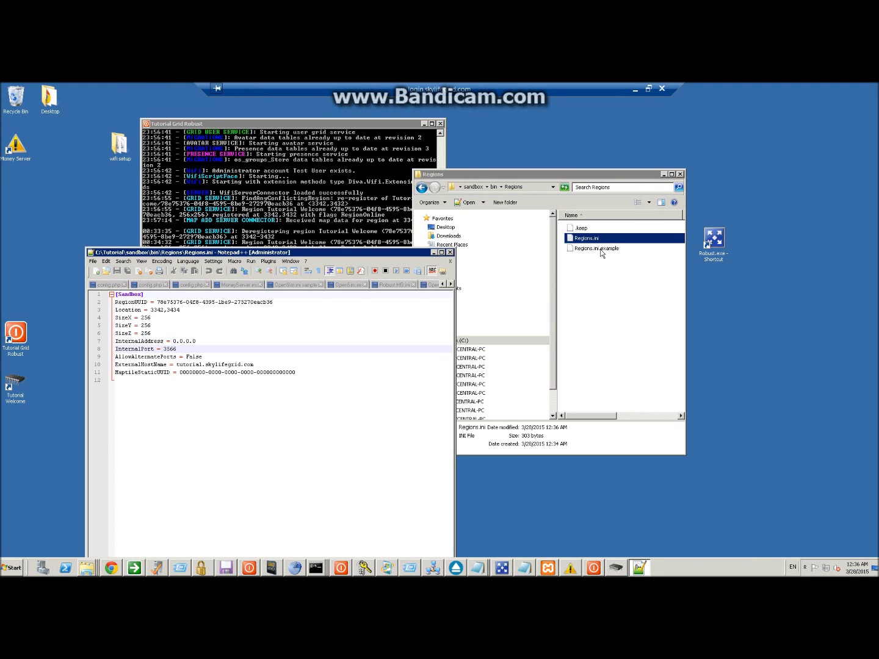
click(116, 294)
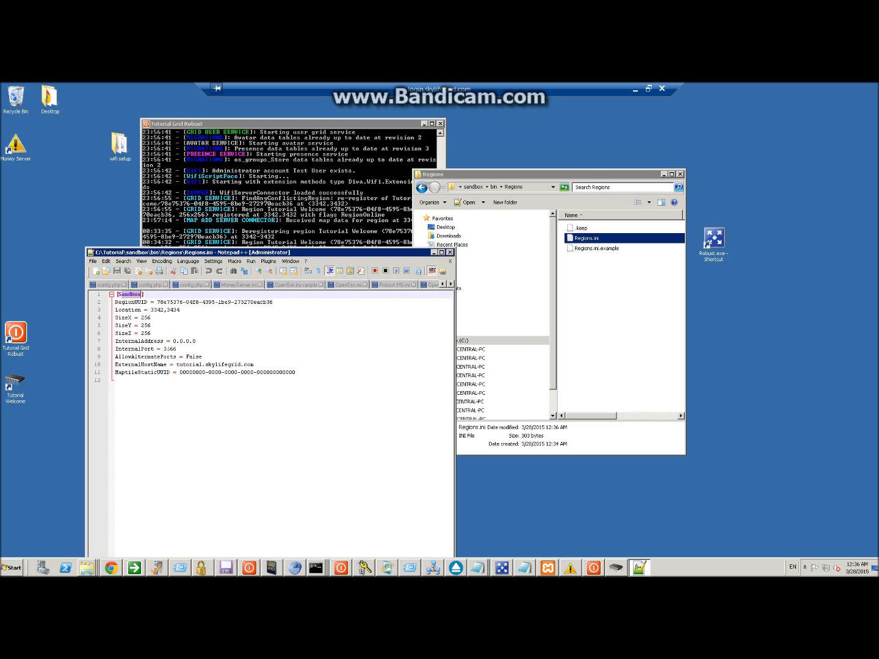
Open the sandbox bin folder's OpenSim.ini in Notepad++ and maximize the editor.
click(450, 252)
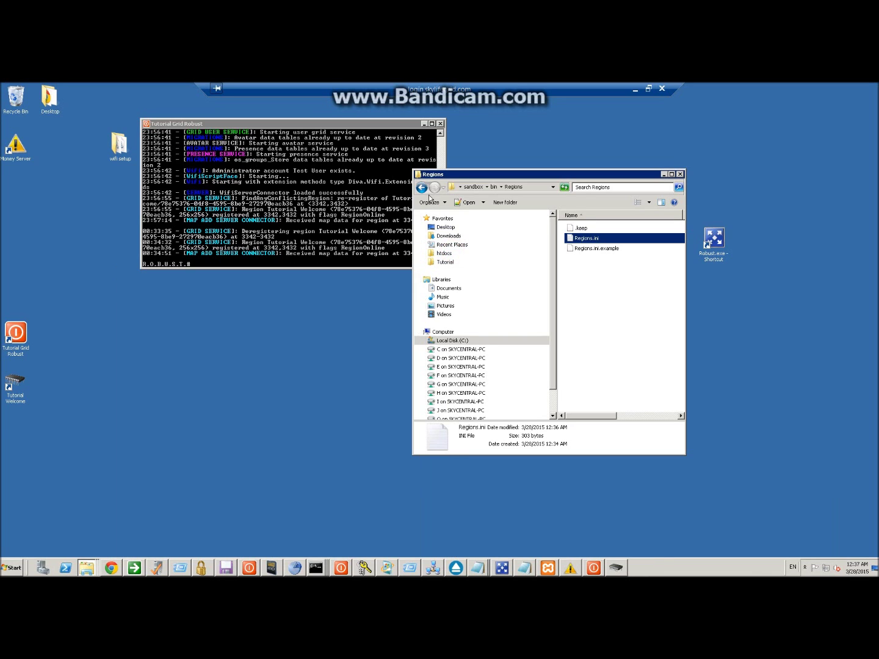
click(423, 189)
click(584, 256)
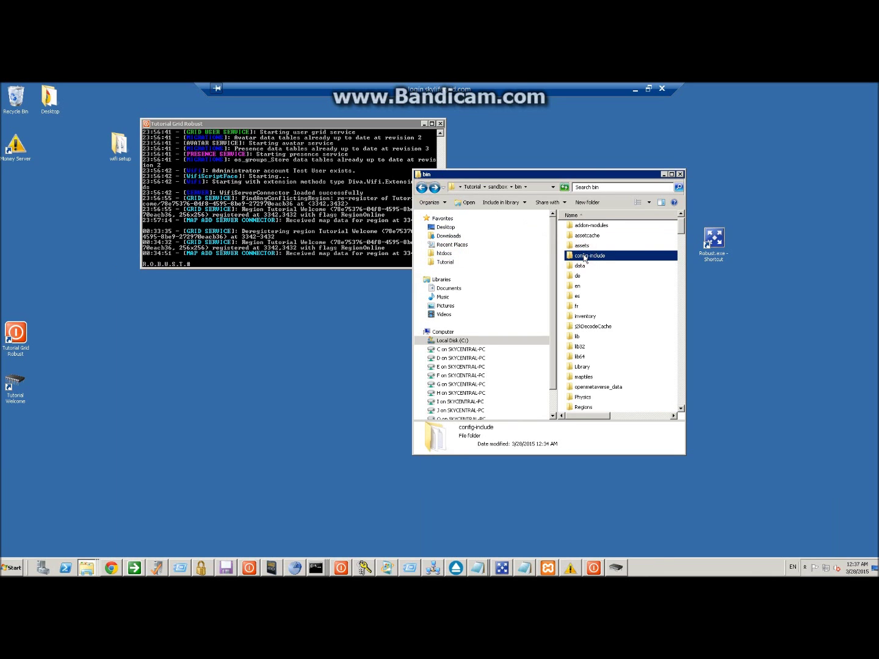
scroll(597, 351, down, 5)
click(602, 354)
scroll(603, 355, down, 4)
scroll(602, 353, down, 8)
scroll(602, 332, down, 4)
double_click(588, 366)
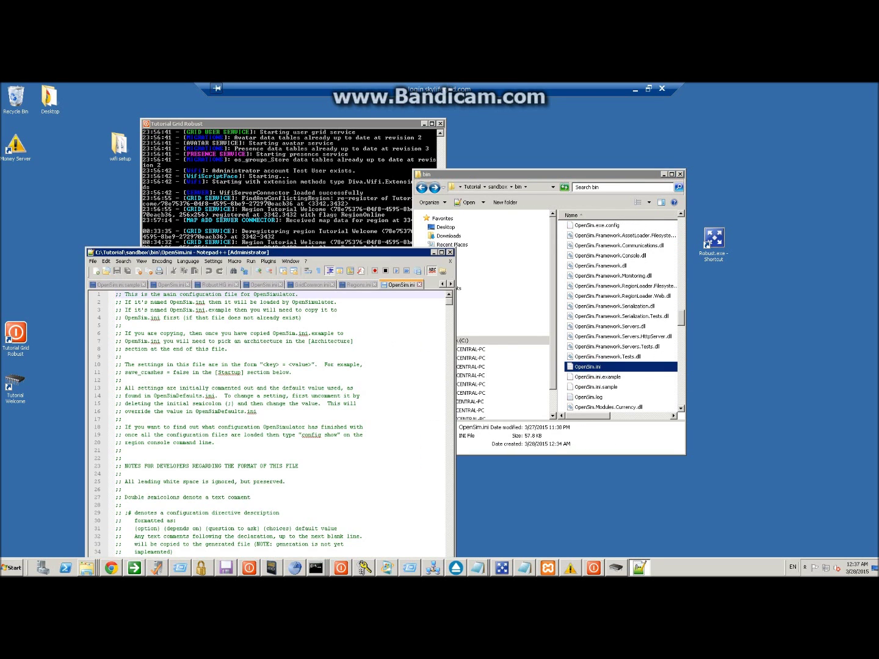
double_click(224, 252)
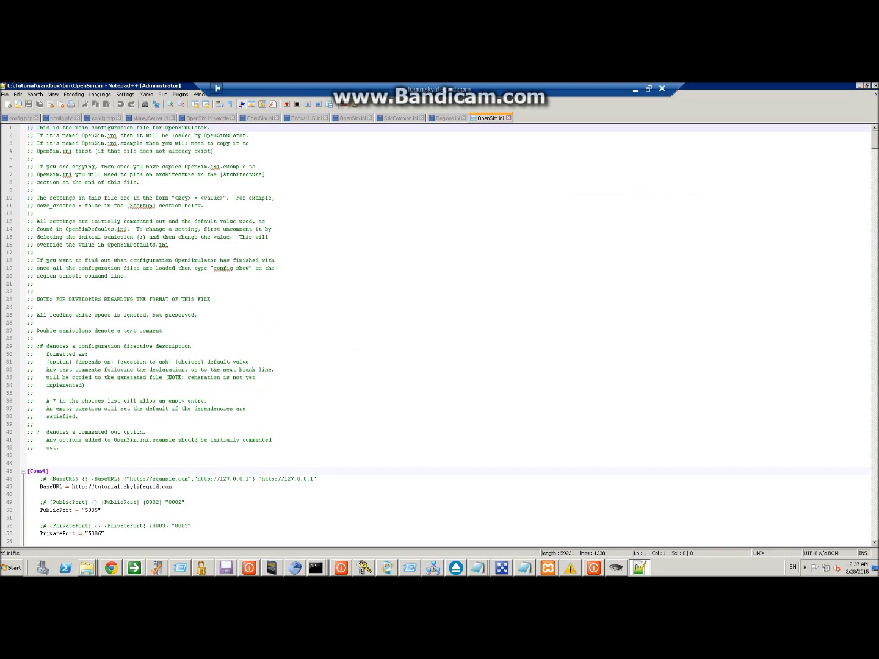
Find the [Network] section, change http_listener_port to 8357, and save OpenSim.ini.
key(ctrl+f)
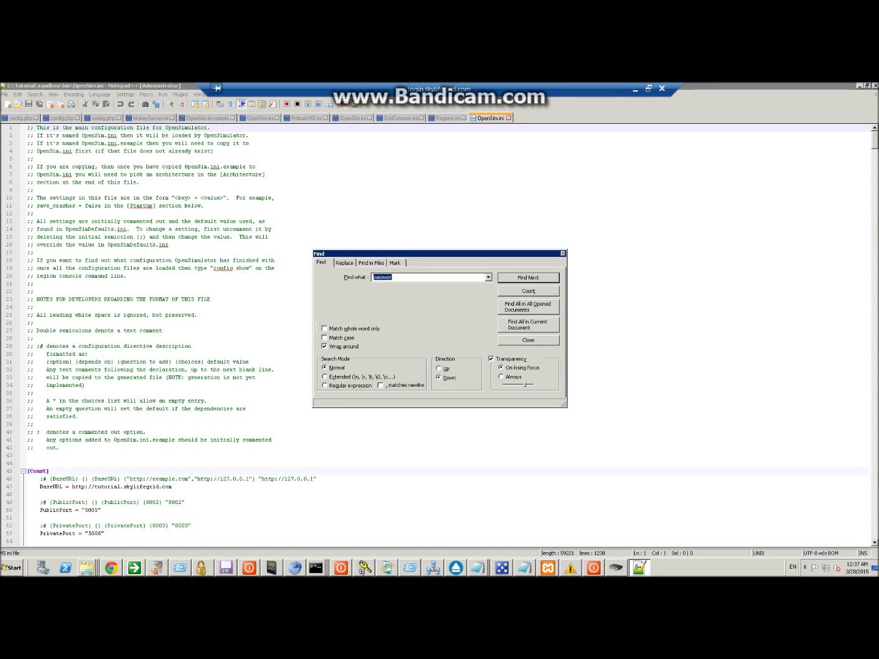
text([net)
key(Return)
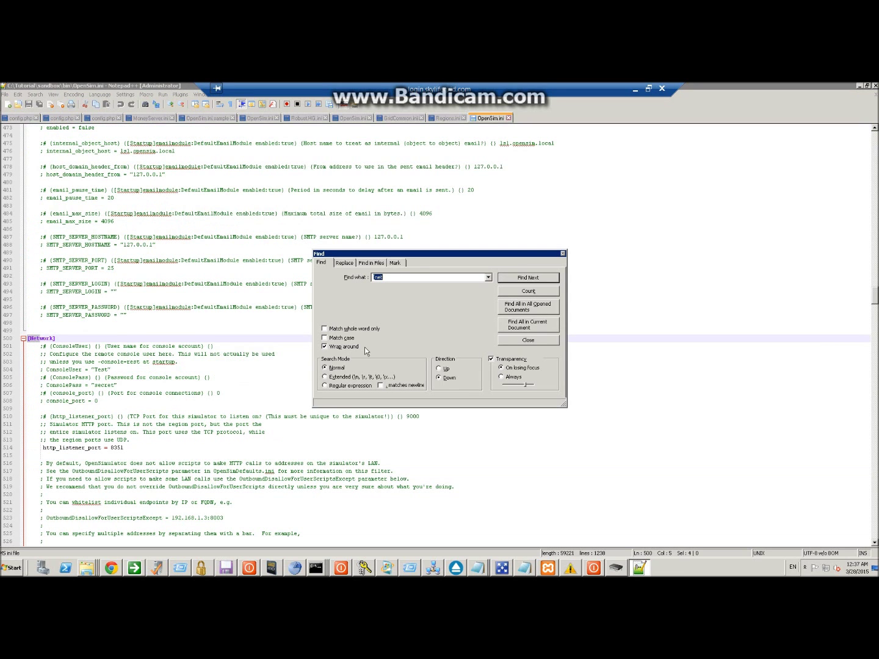
click(122, 448)
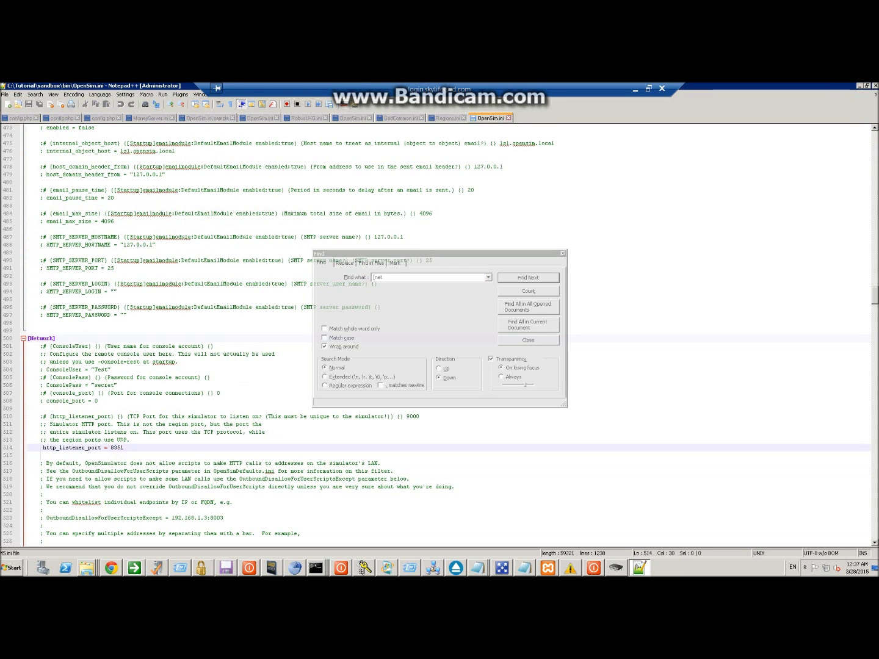
key(BackSpace)
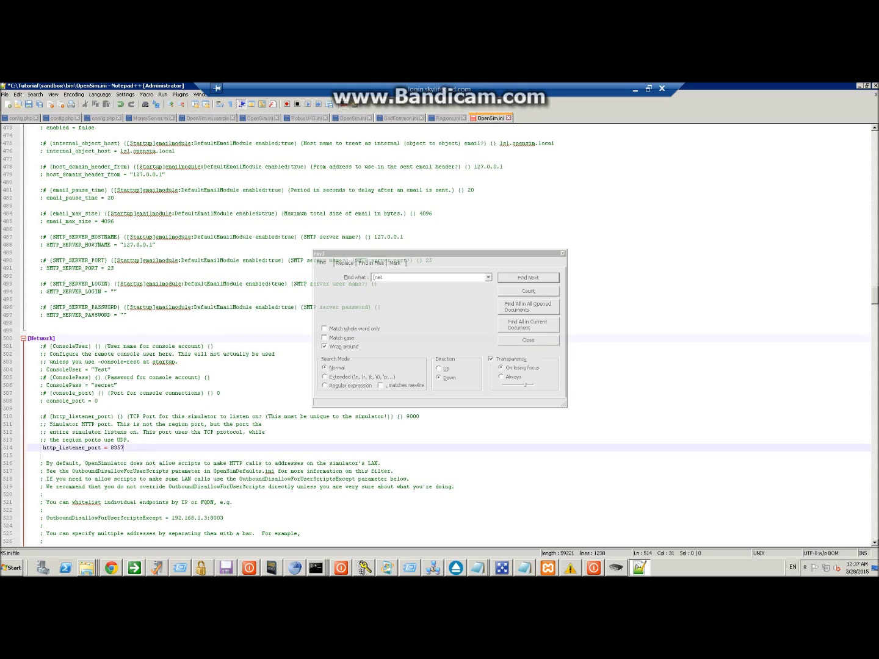
click(570, 252)
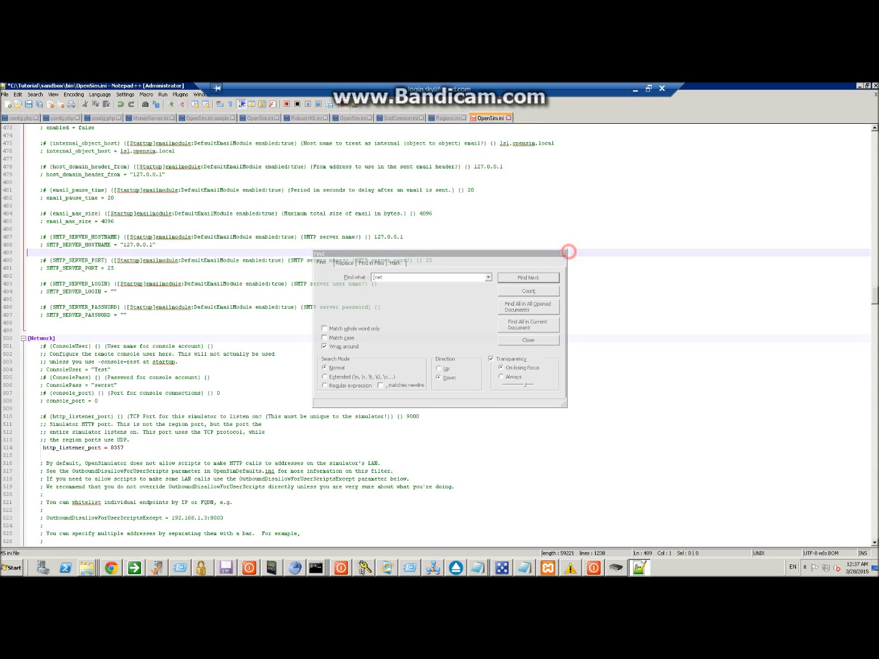
click(562, 252)
click(133, 453)
key(ctrl+s)
double_click(792, 87)
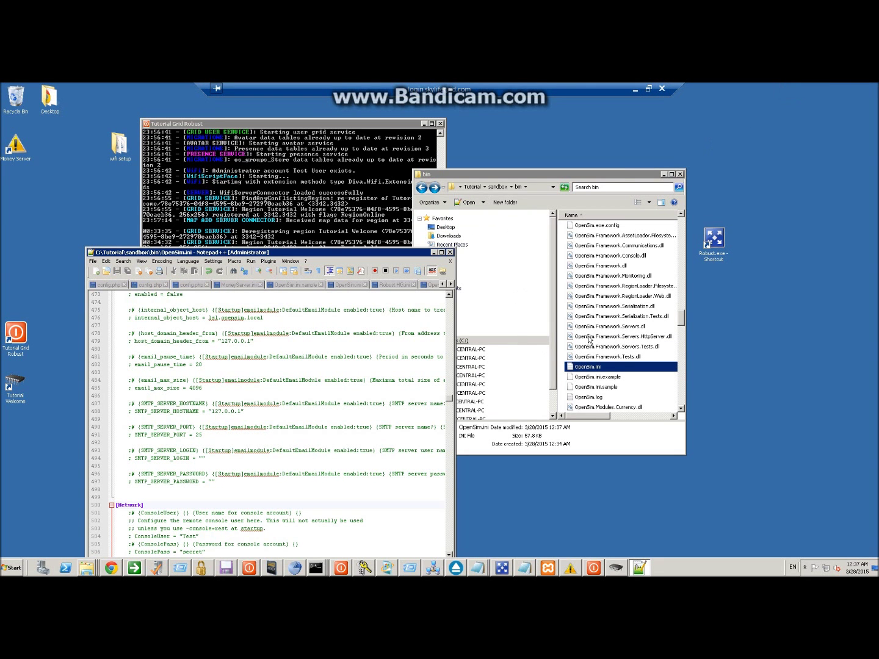
Open bin\Regions\Regions.ini in Notepad++.
click(182, 531)
click(433, 252)
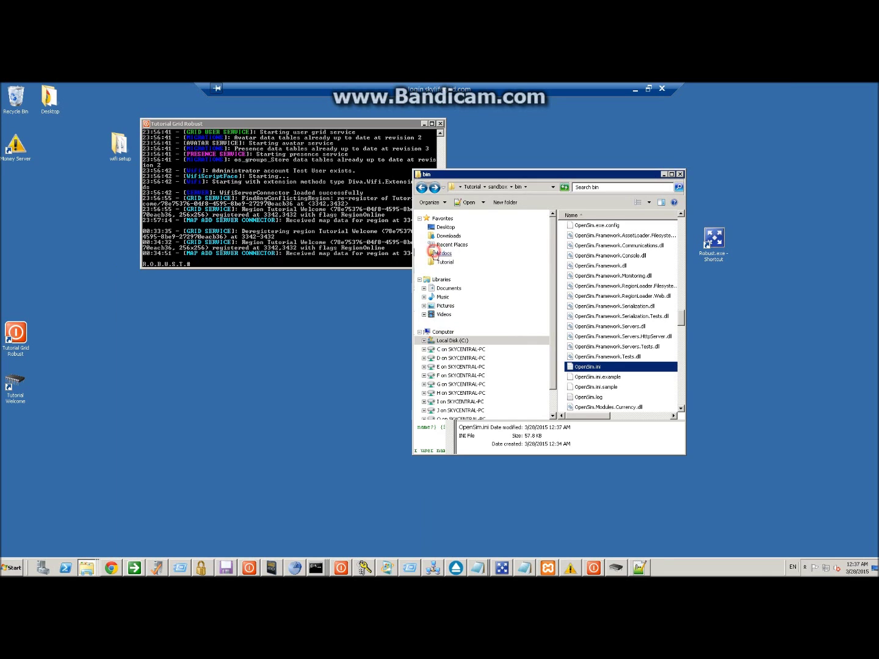
scroll(589, 298, up, 9)
scroll(589, 298, up, 12)
scroll(589, 275, up, 6)
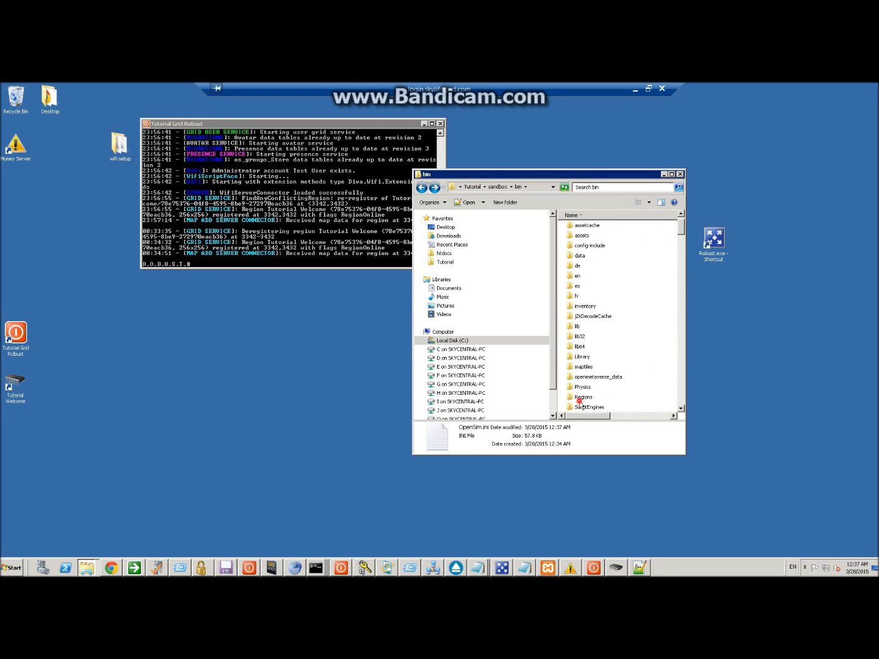
double_click(579, 401)
click(580, 238)
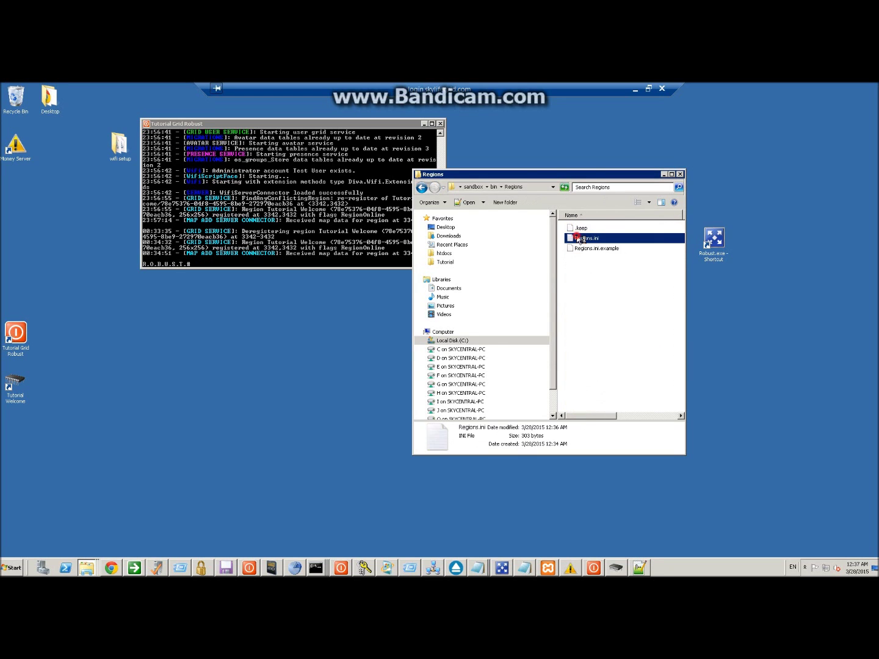
double_click(579, 239)
Duplicate the Sandbox section below itself and rename the copy to [Sandbox 2].
key(ctrl+a)
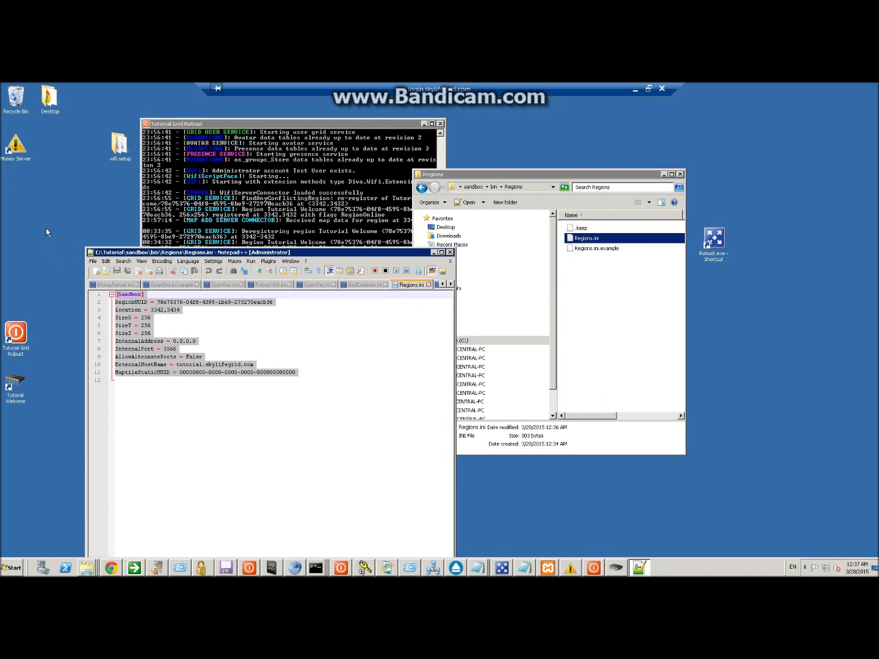
key(ctrl+c)
click(181, 417)
key(ctrl+v)
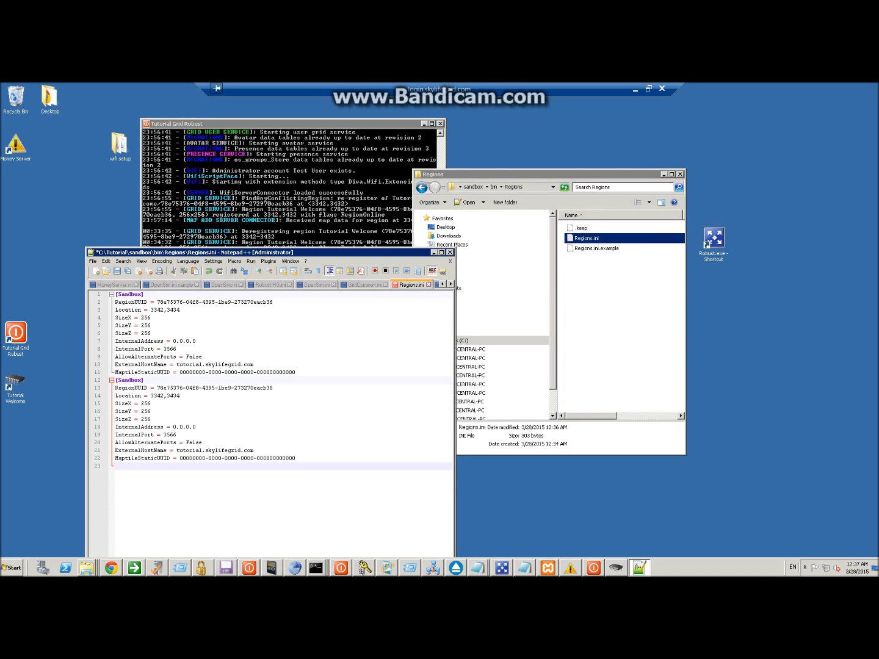
click(142, 380)
text(2)
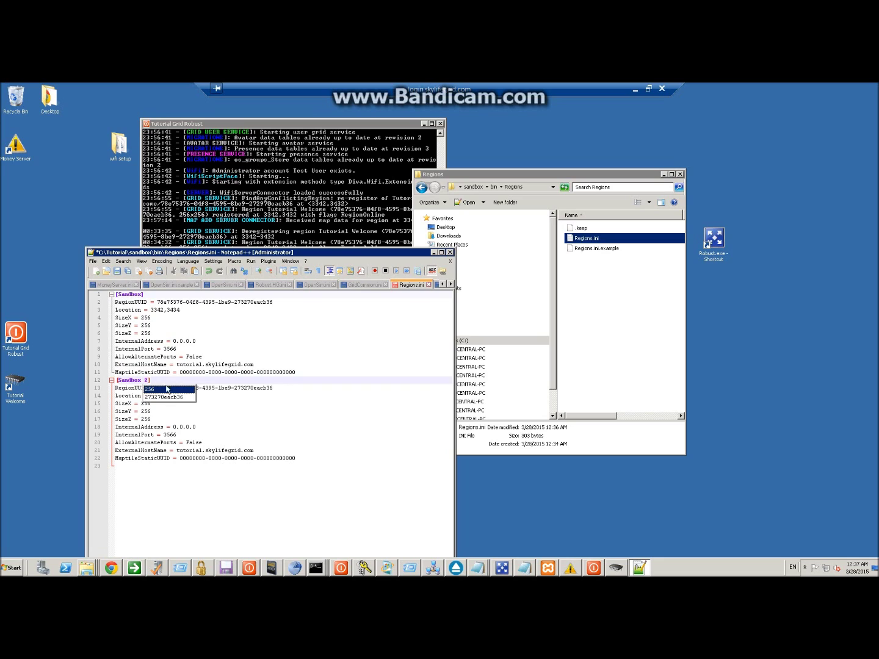
click(308, 371)
key(Return)
Give Sandbox 2 a changed RegionUUID, Location 3343,3434 and InternalPort 3561.
click(207, 396)
key(BackSpace)
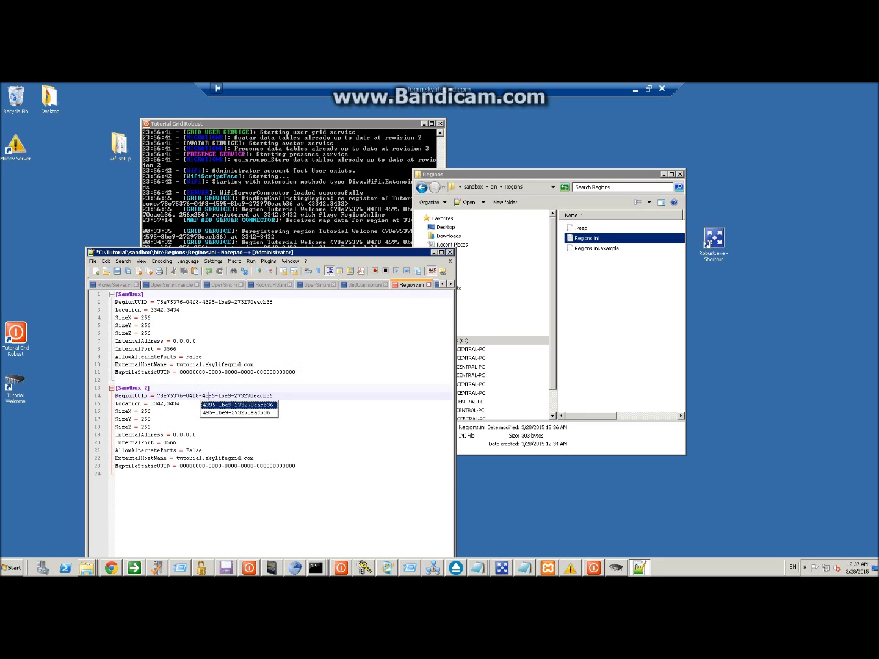
text(9)
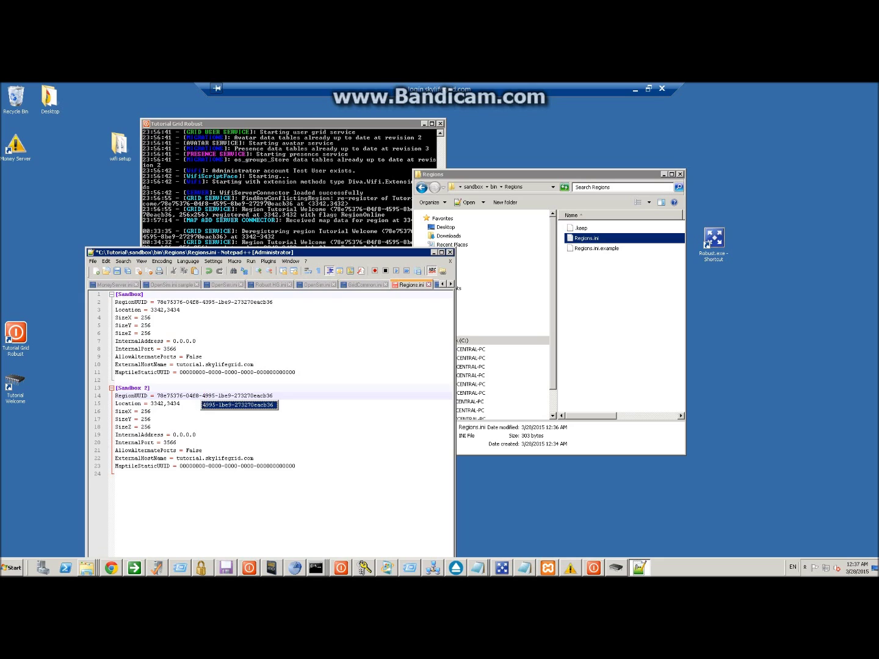
click(181, 404)
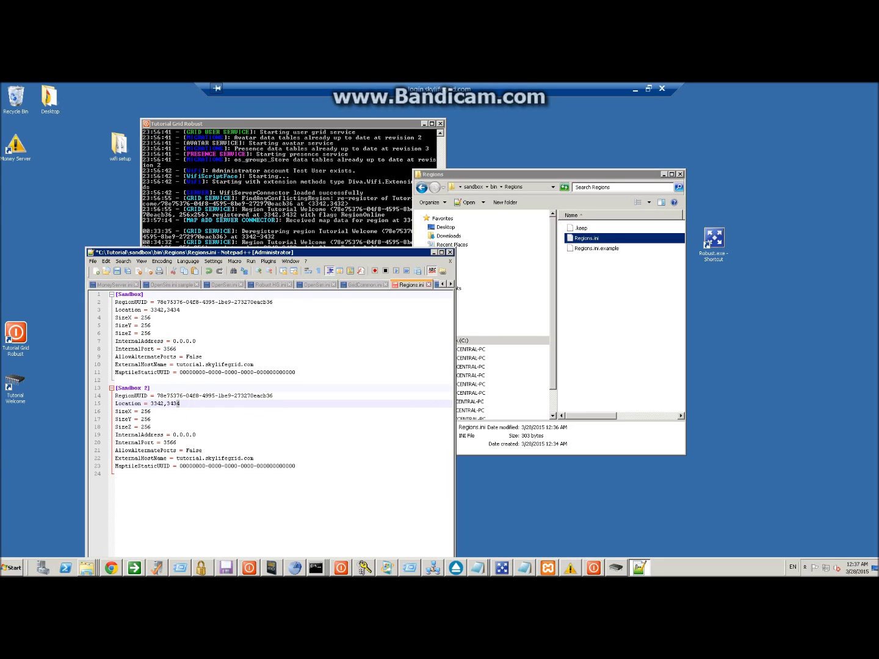
click(163, 404)
key(BackSpace)
text(3)
click(175, 442)
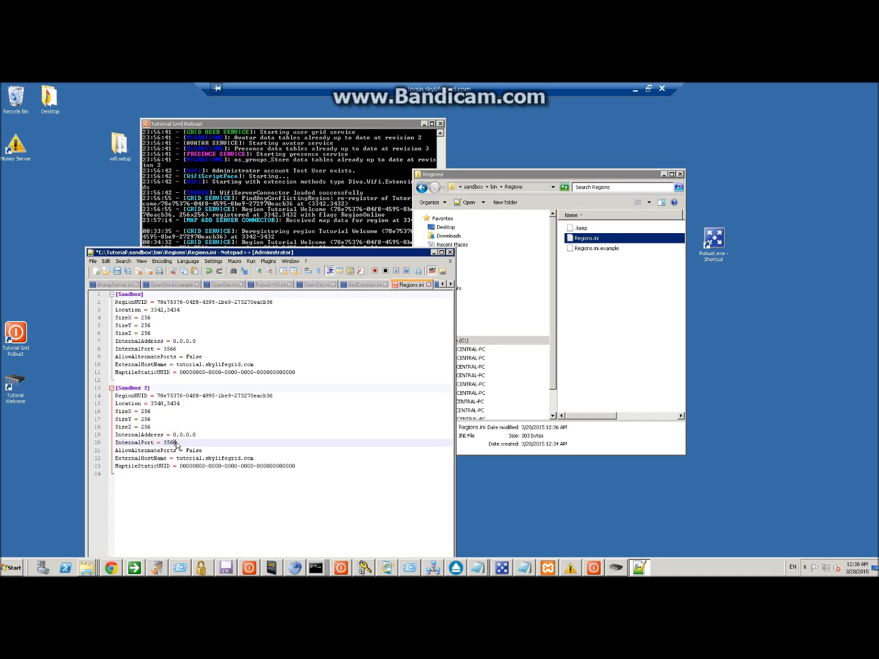
key(BackSpace)
text(1)
Save and close Regions.ini, then browse to GridCommon.ini in config-include.
key(ctrl+s)
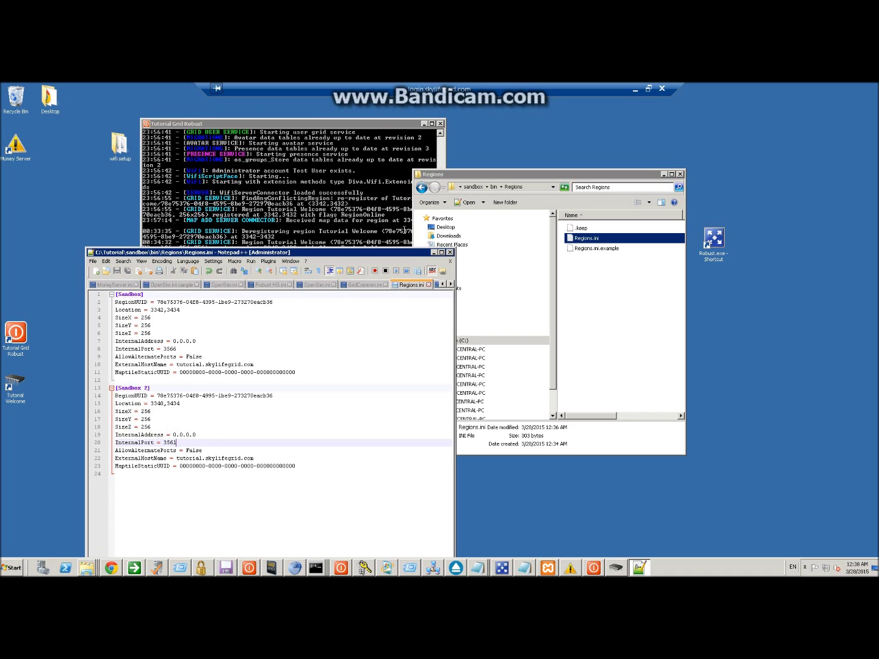
click(450, 252)
click(421, 188)
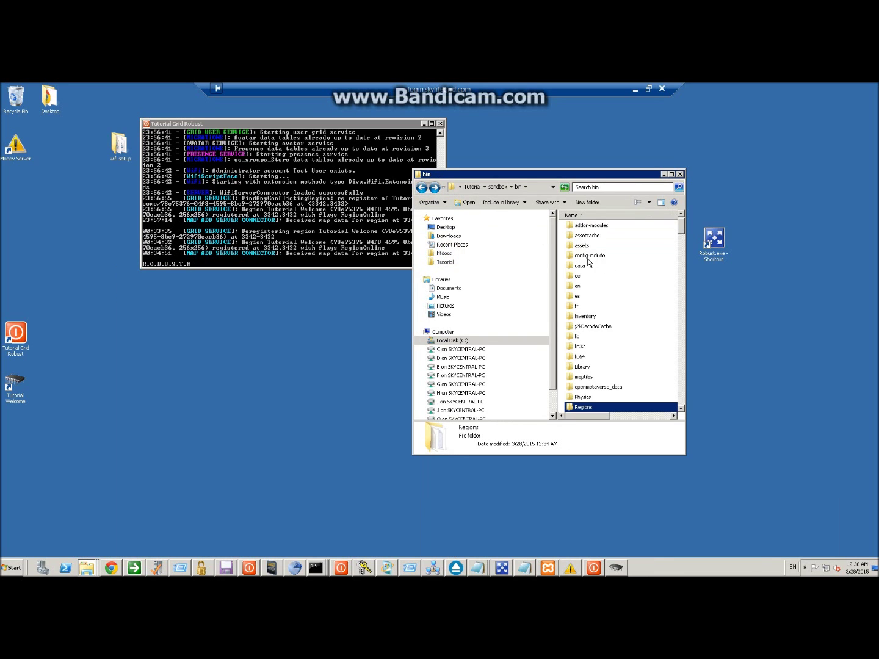
double_click(589, 257)
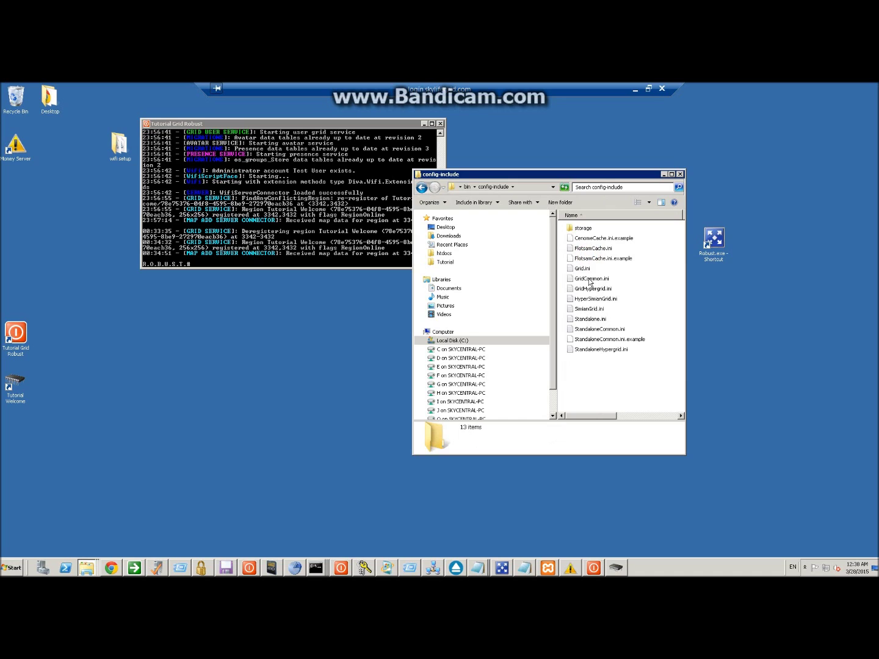
click(590, 279)
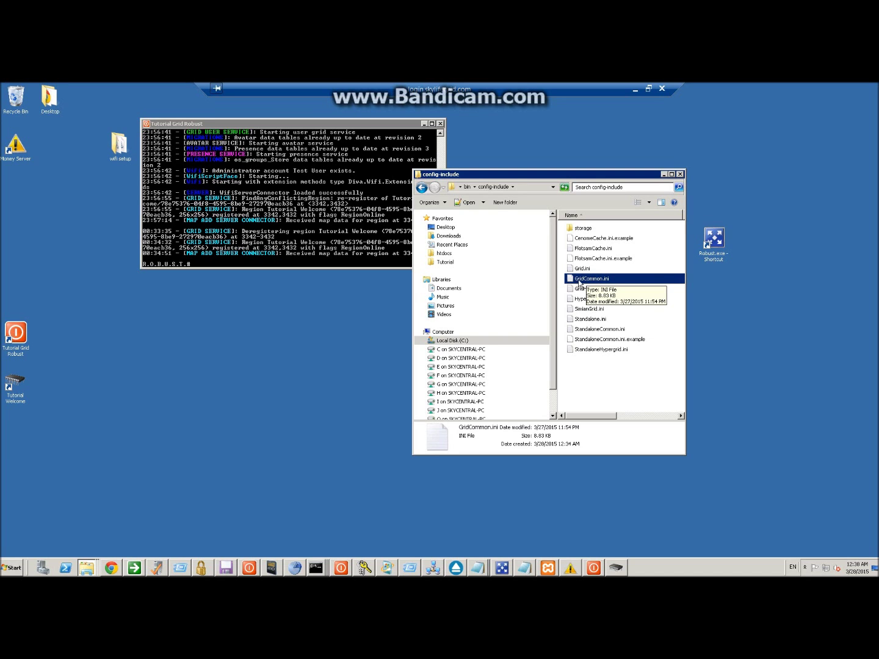
Replace welcomecenter with sandboxbeta in GridCommon.ini's MySQL connection string and save.
double_click(577, 280)
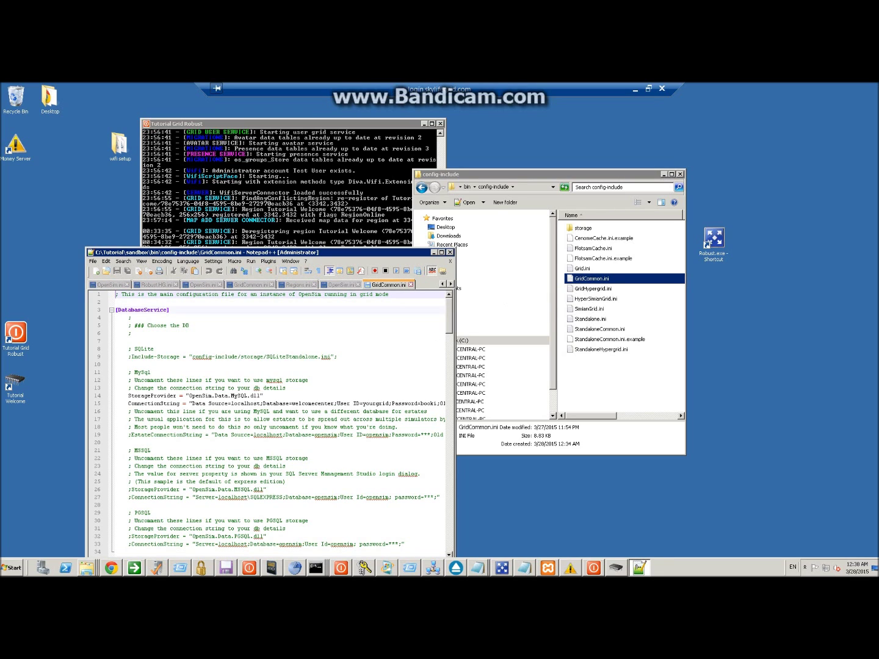
click(294, 404)
double_click(331, 403)
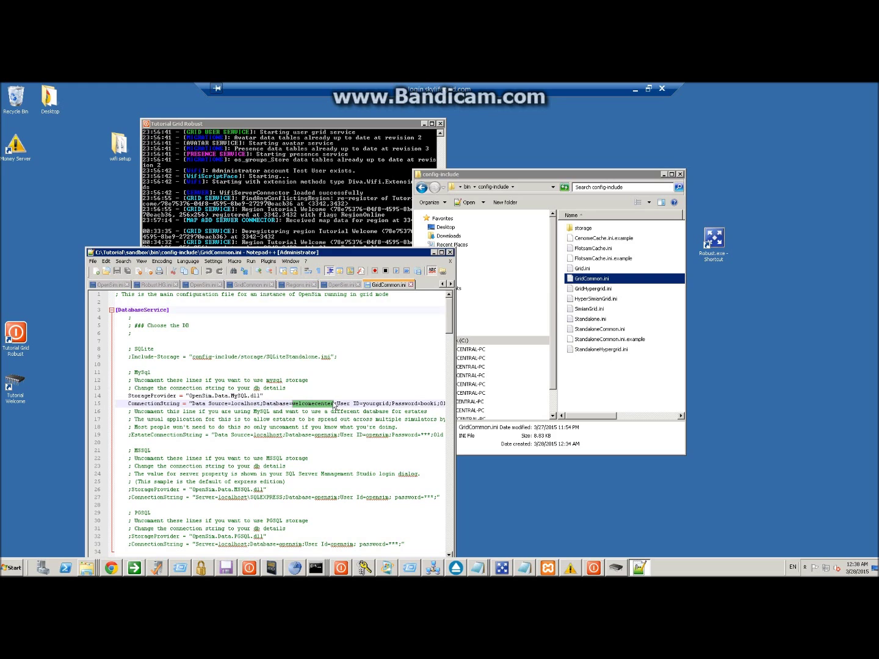
text(sandbox)
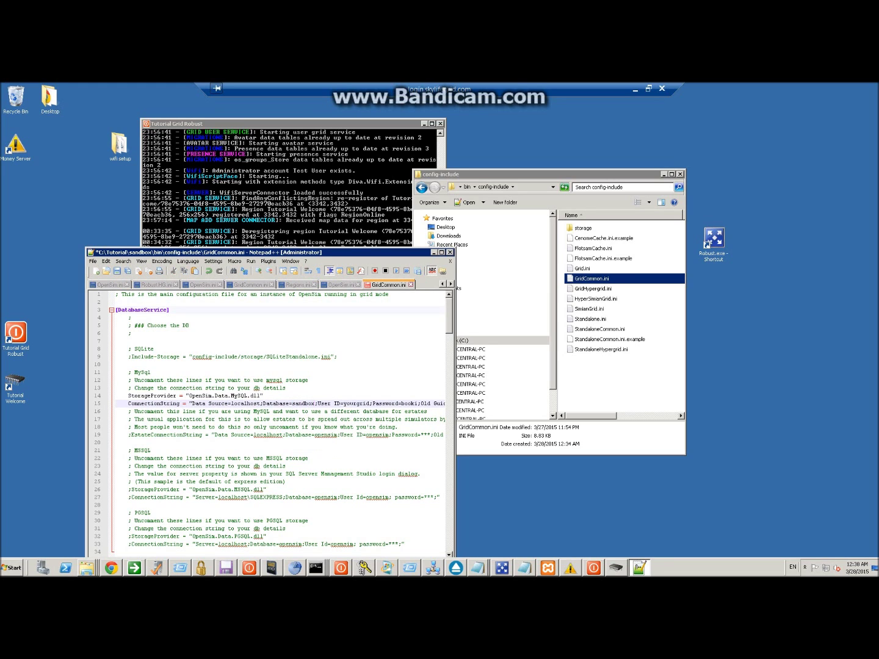
text(beta)
key(ctrl+s)
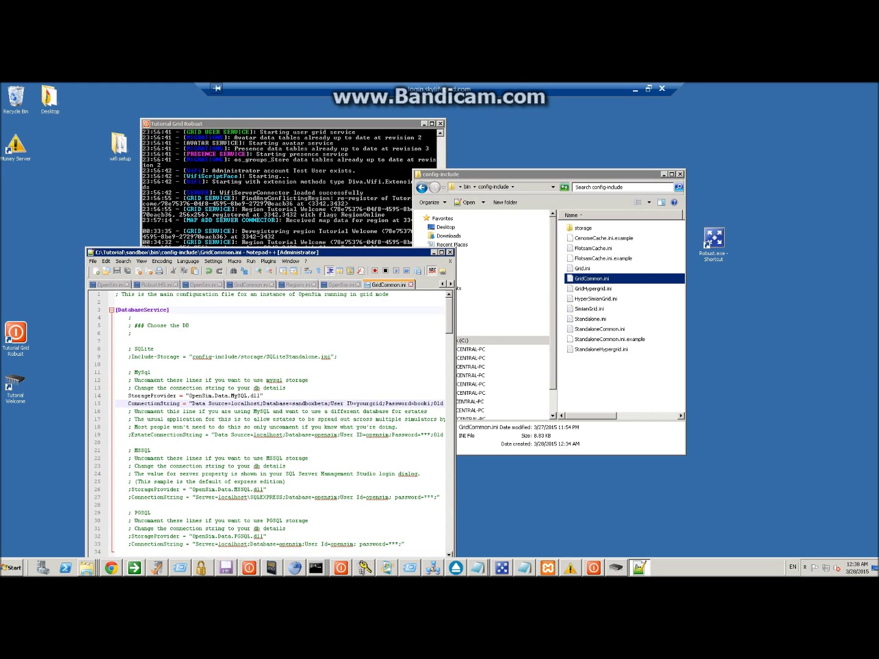
click(433, 252)
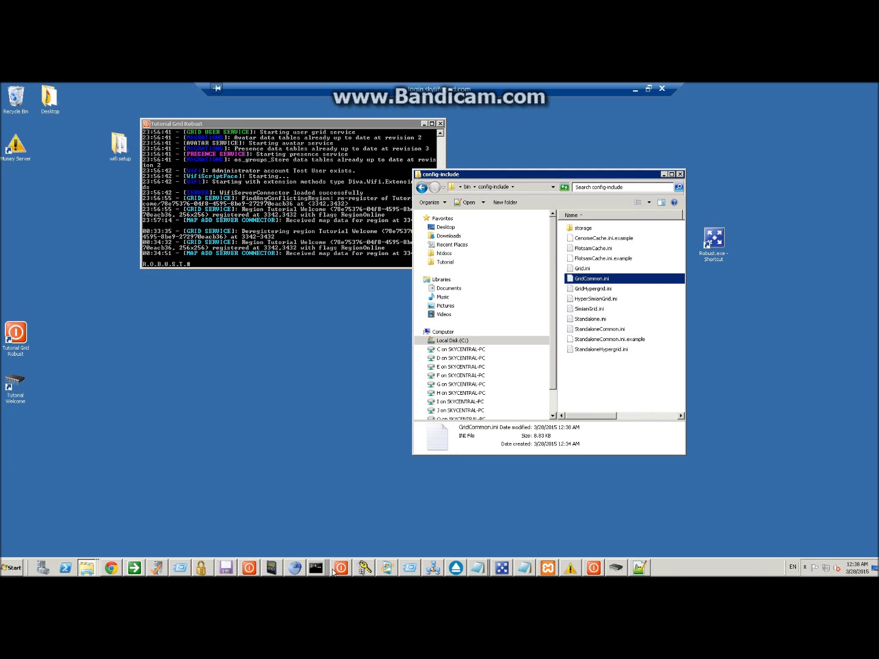
Launch HeidiSQL and connect to the saved session with the database password.
click(14, 567)
click(49, 467)
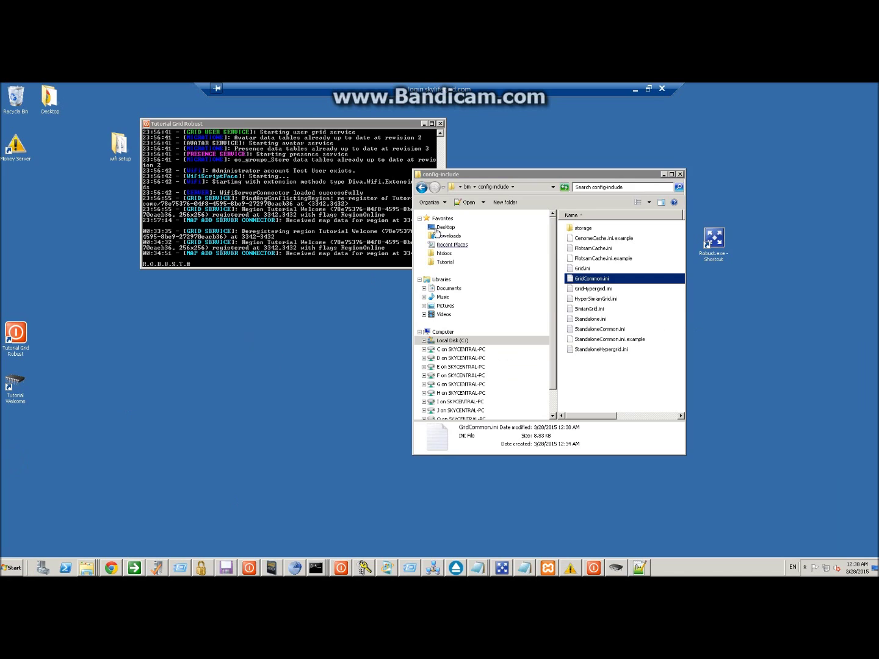
click(691, 228)
text(*****)
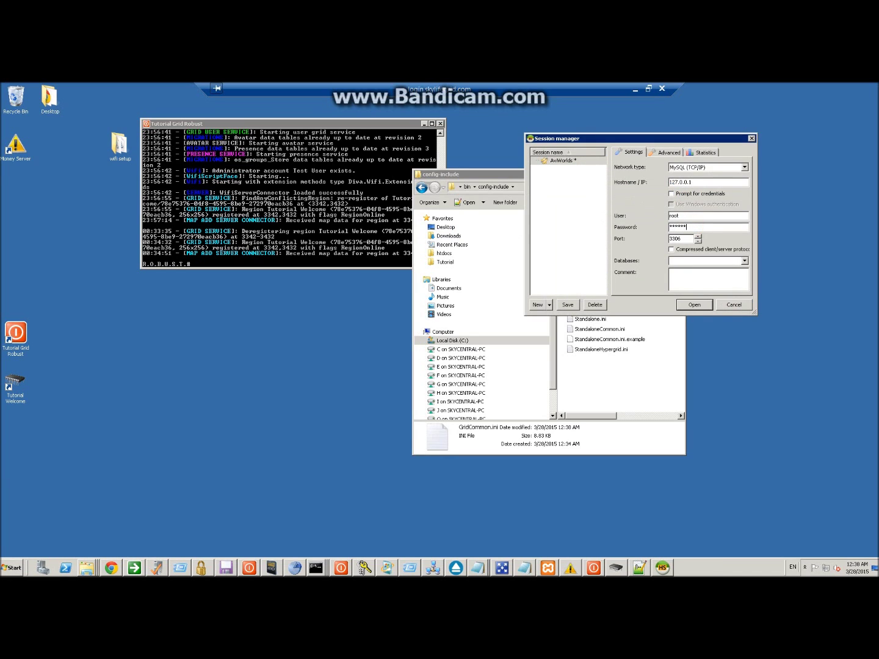
key(Return)
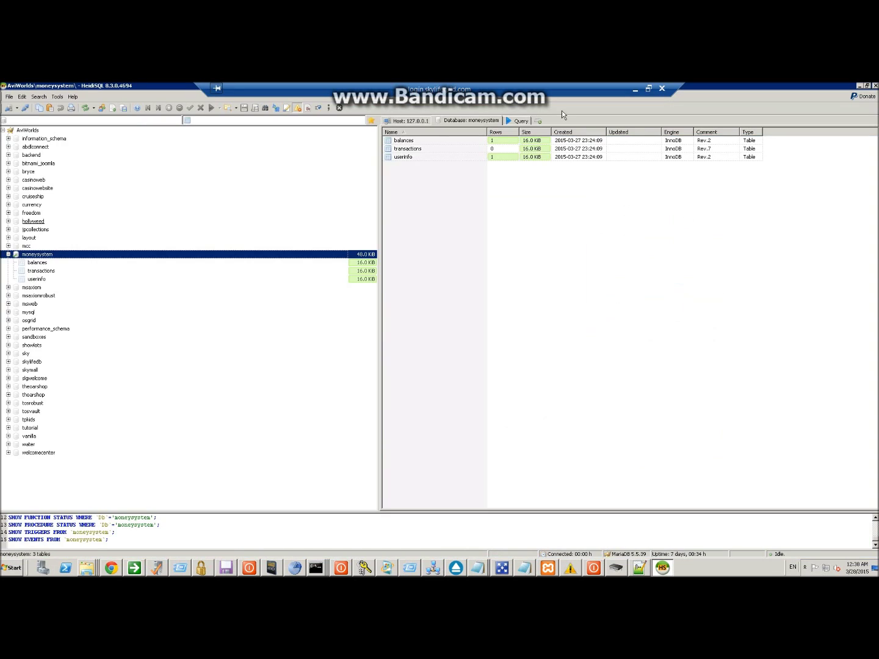
Create a new database named sandboxbeta on the server root, then close HeidiSQL.
click(18, 129)
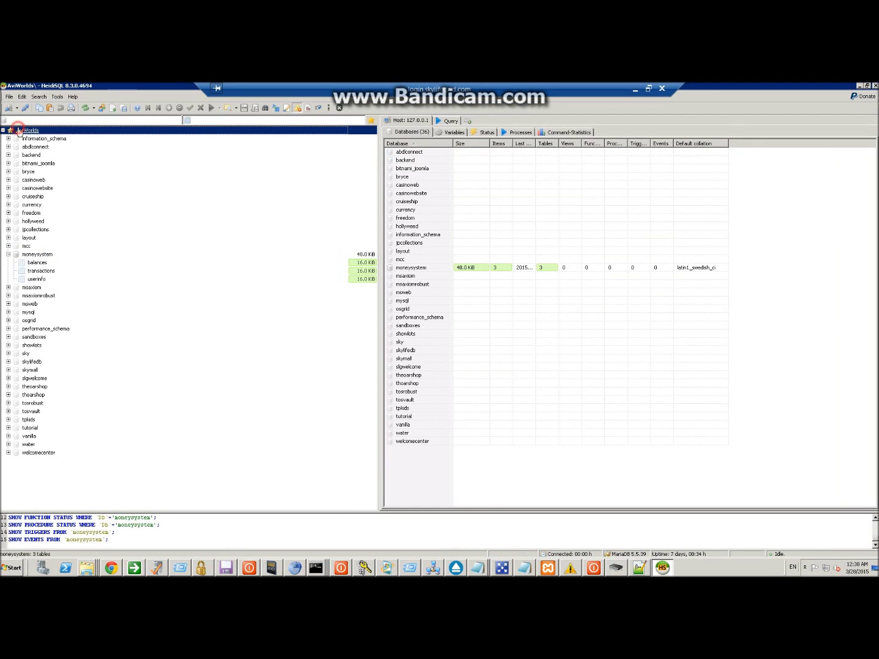
right_click(18, 129)
mouse_move(50, 170)
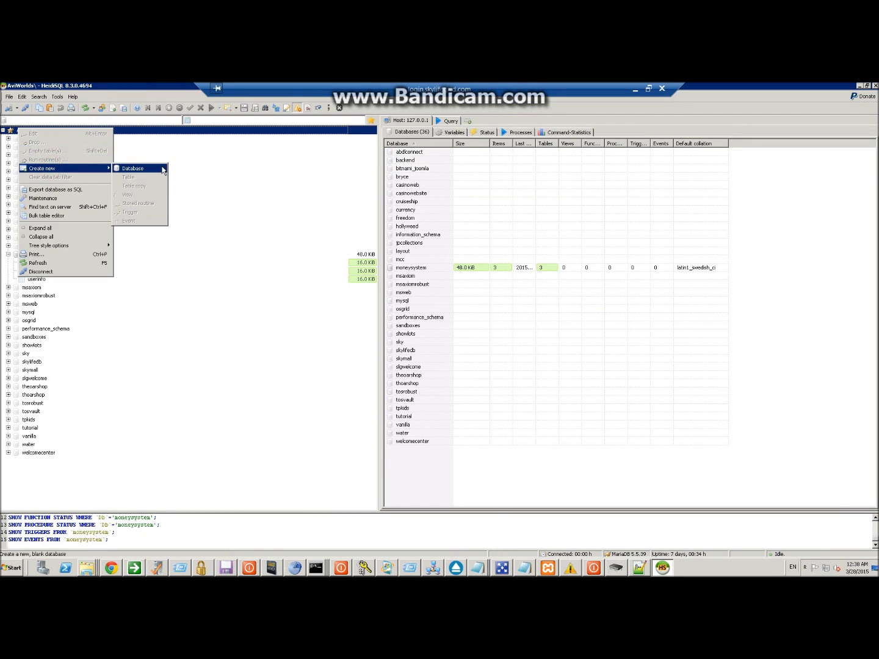
click(161, 171)
text(sandboxbeta)
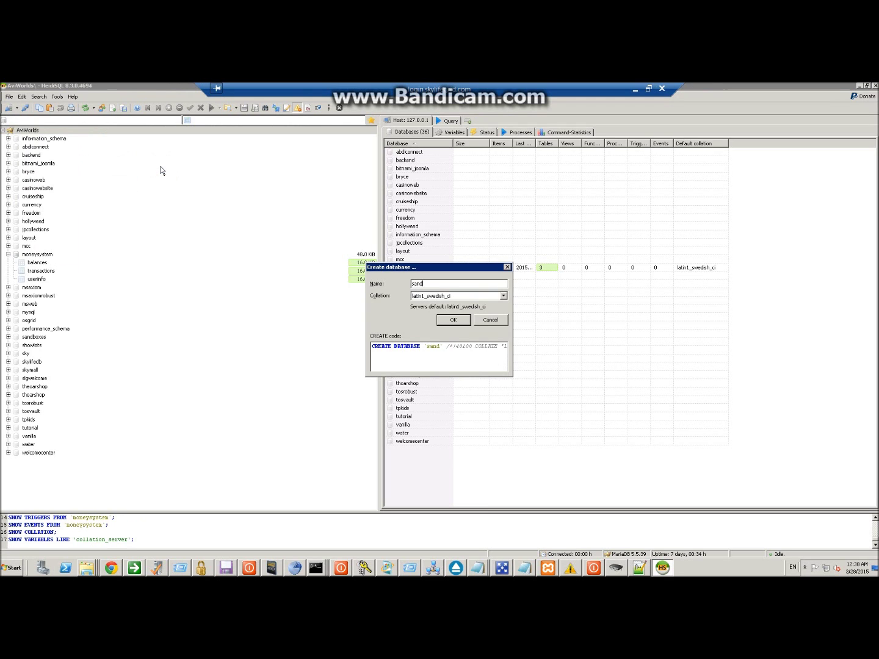
click(454, 320)
key(alt+F4)
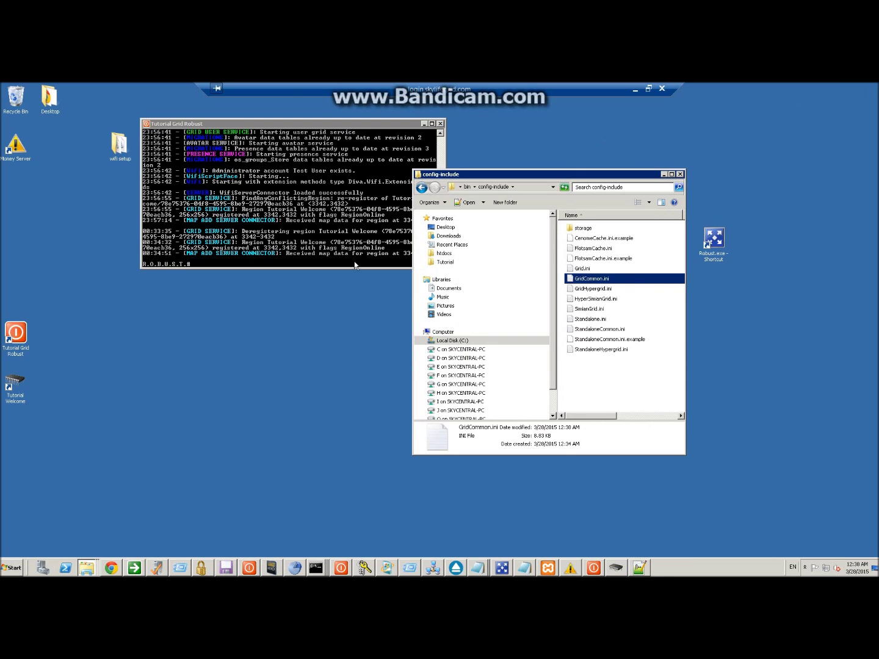
Browse from bin into config-include and reopen GridCommon.ini in Notepad++.
click(421, 188)
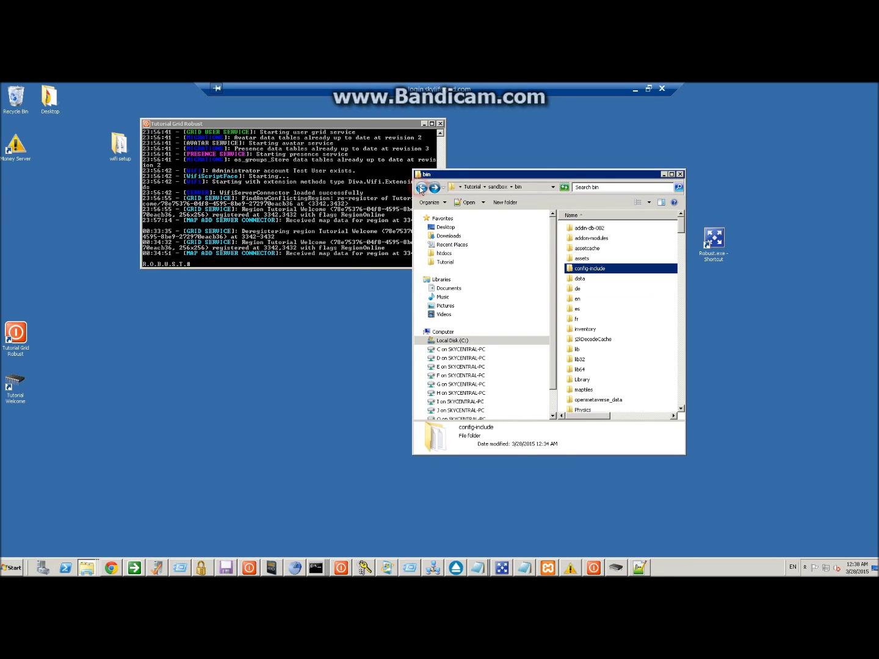
scroll(593, 318, down, 3)
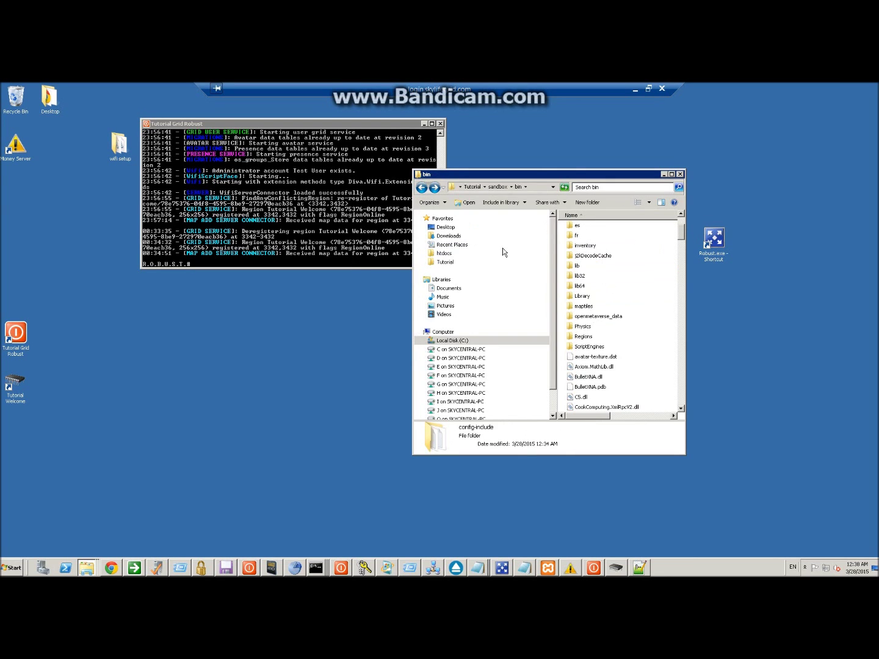
scroll(588, 282, up, 1)
scroll(588, 284, up, 2)
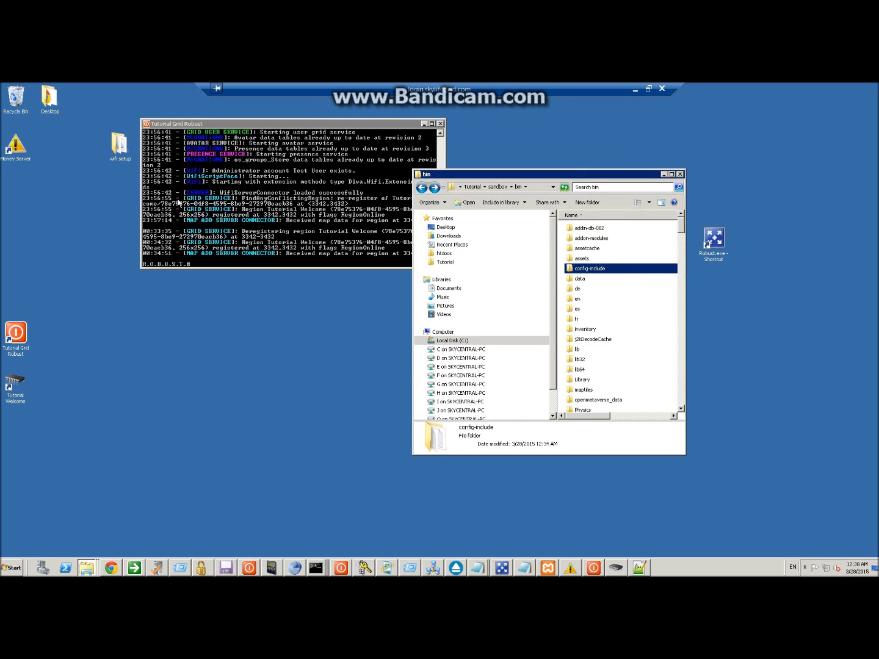
scroll(586, 316, down, 3)
scroll(583, 318, up, 3)
double_click(590, 268)
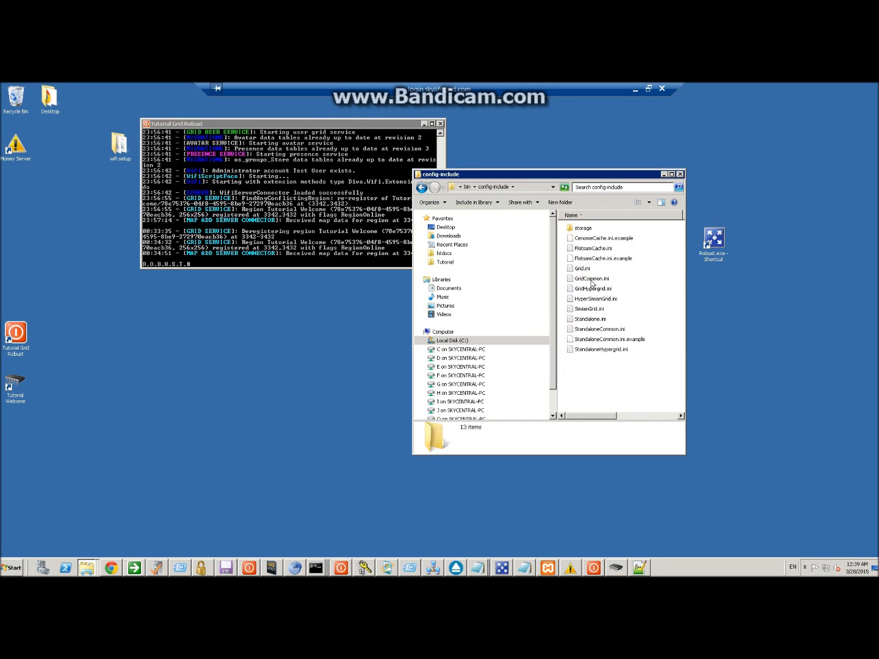
double_click(591, 280)
drag(449, 321, 454, 535)
key(Right)
scroll(205, 190, down, 5)
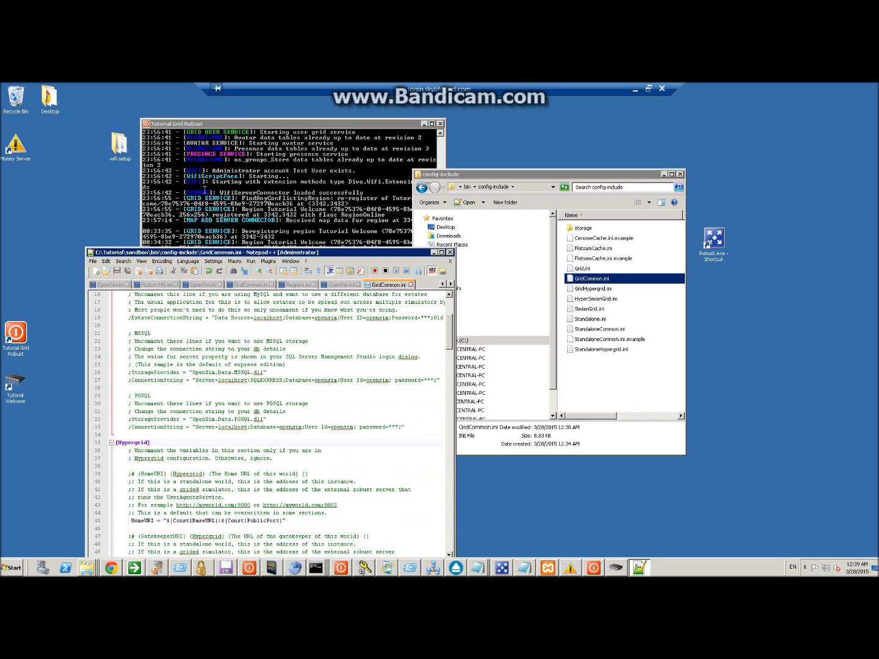
Compare Sandbox 2's ExternalHostName in Regions.ini with GridCommon.ini's HomeURI on line 170.
double_click(226, 253)
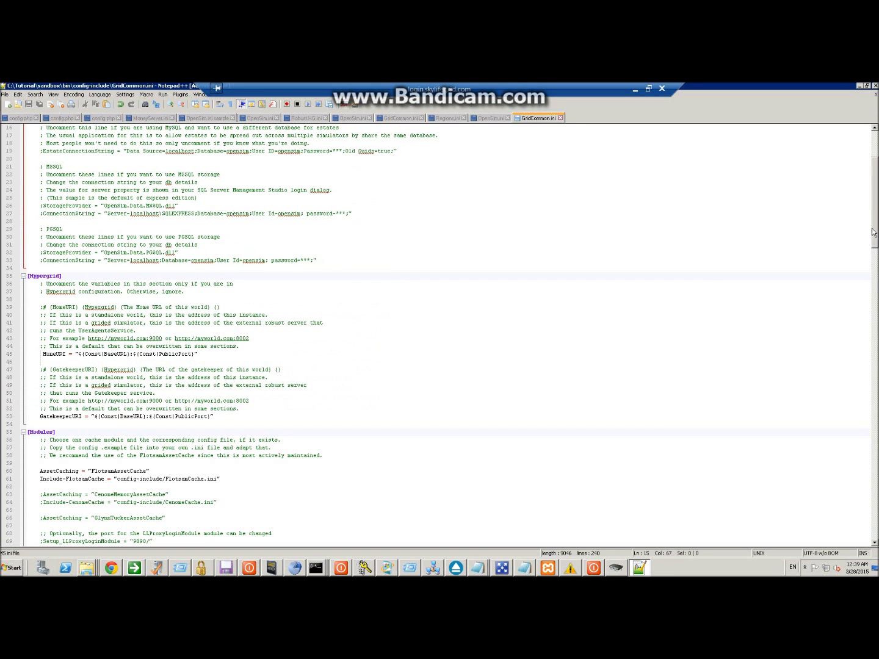
drag(874, 228, 874, 523)
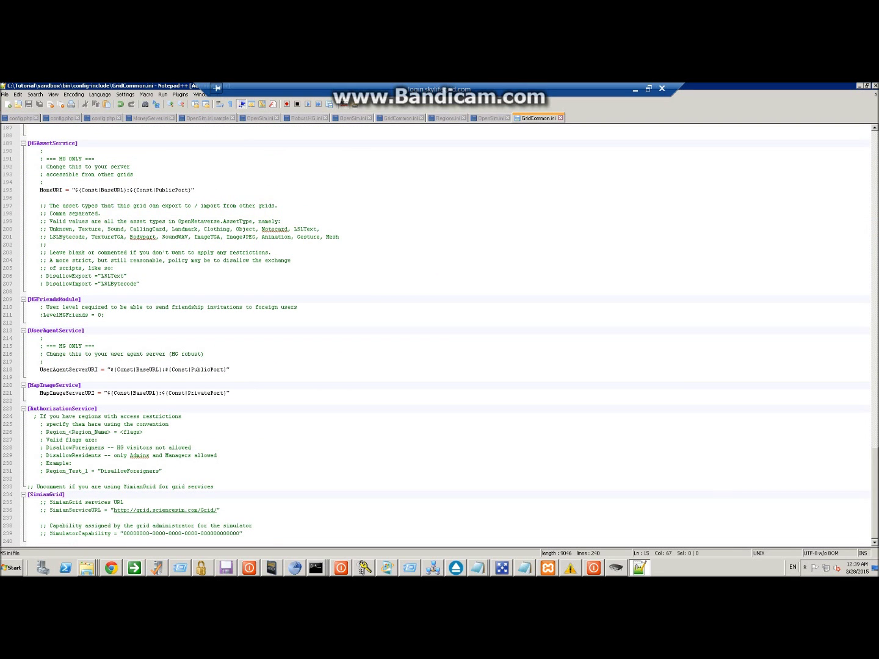
click(461, 118)
click(105, 292)
key(shift+End)
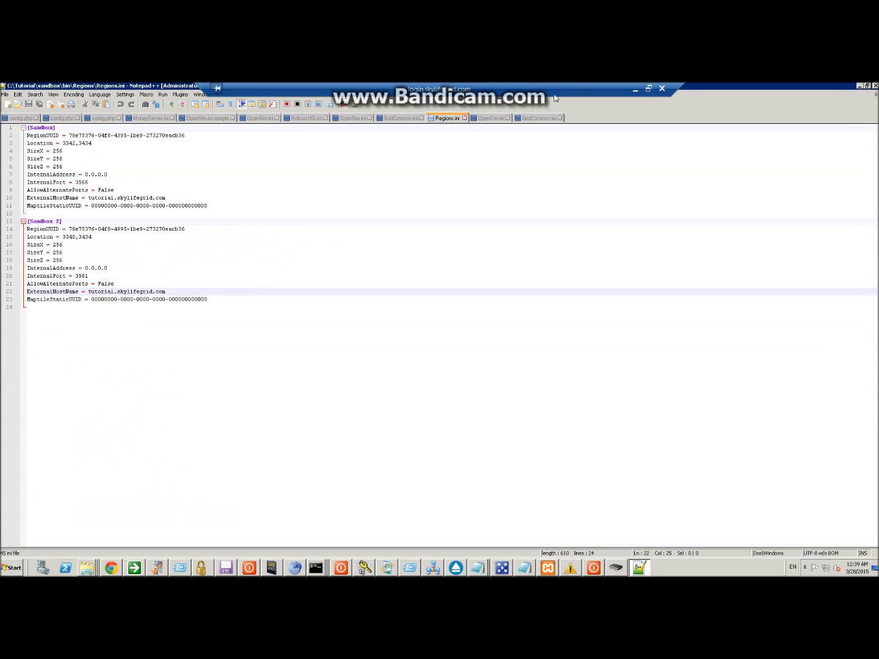
click(537, 118)
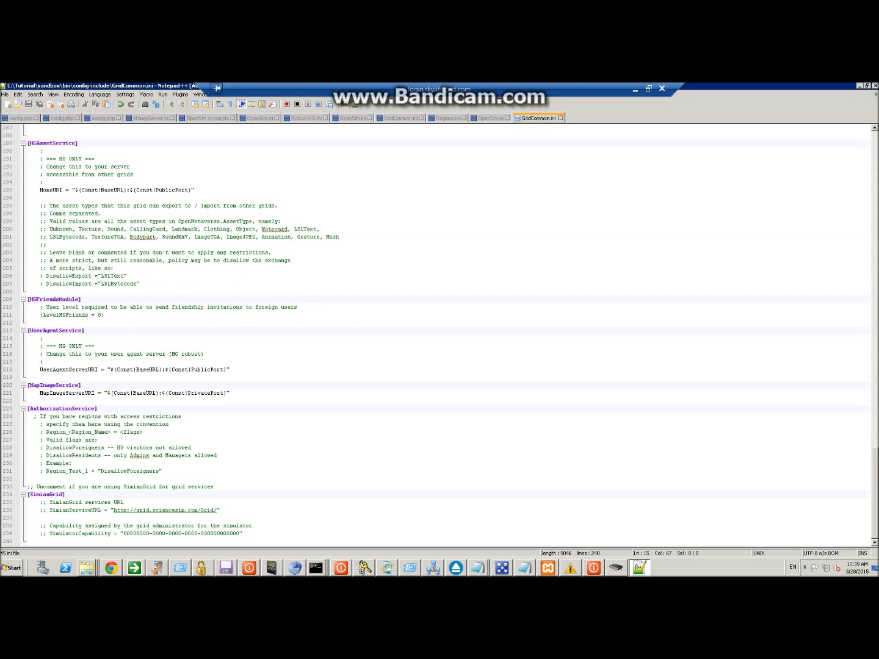
scroll(439, 336, up, 10)
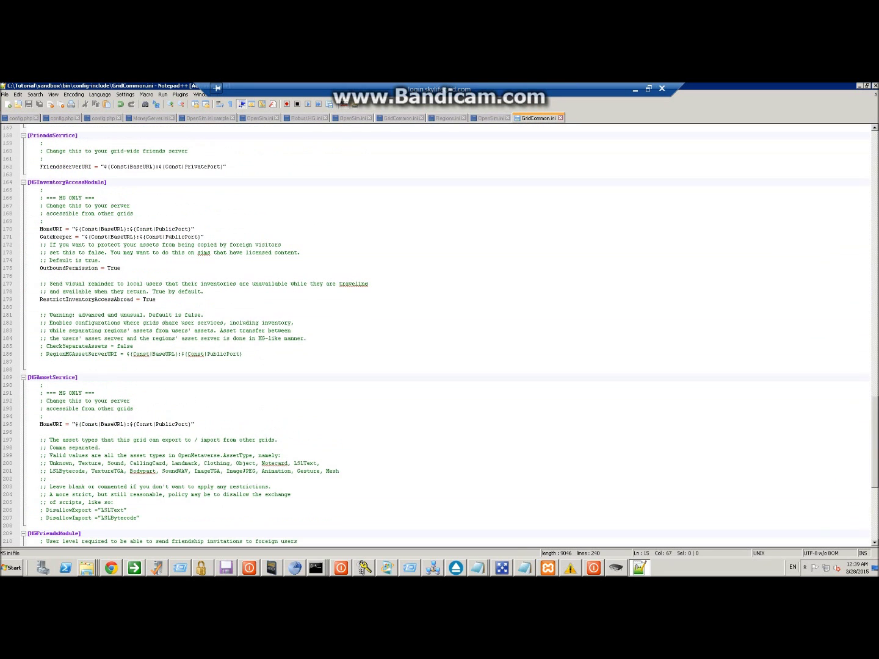
drag(37, 228, 138, 230)
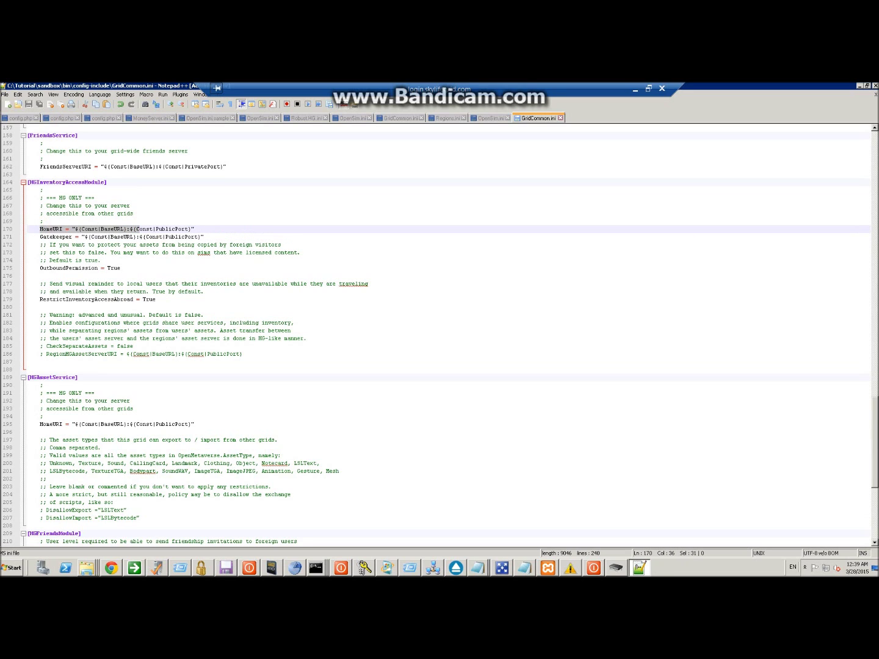
click(86, 237)
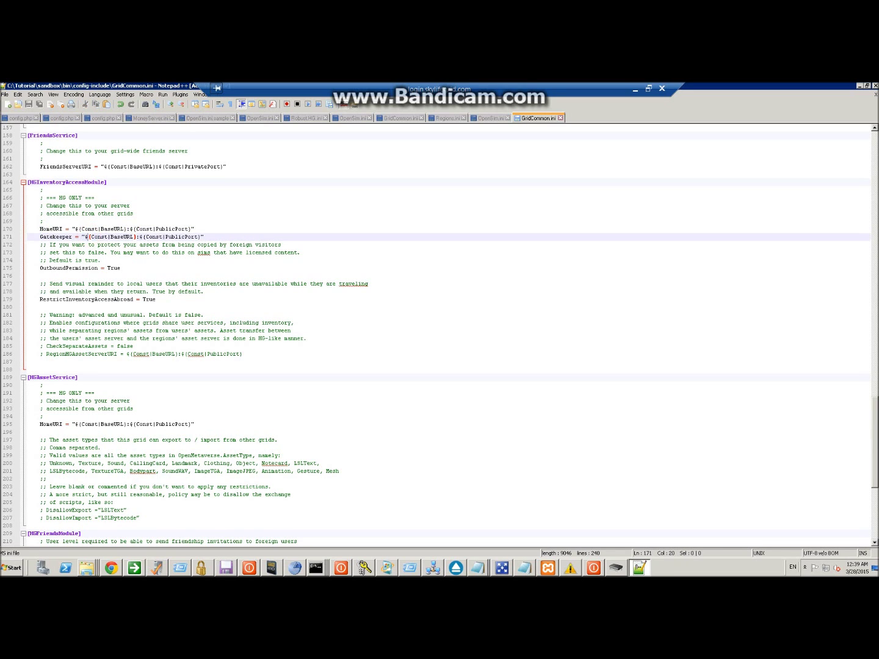
drag(73, 228, 189, 229)
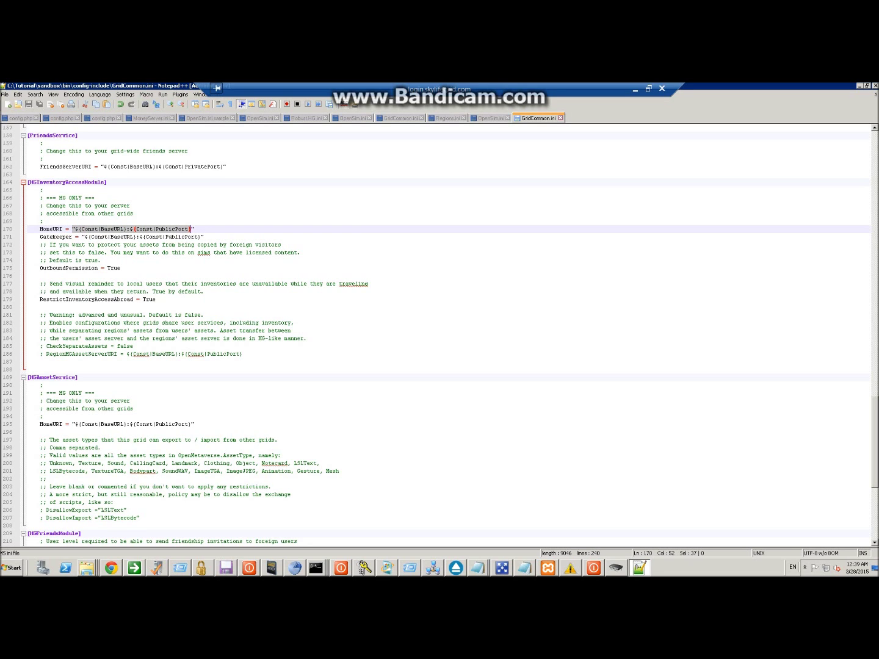
click(108, 230)
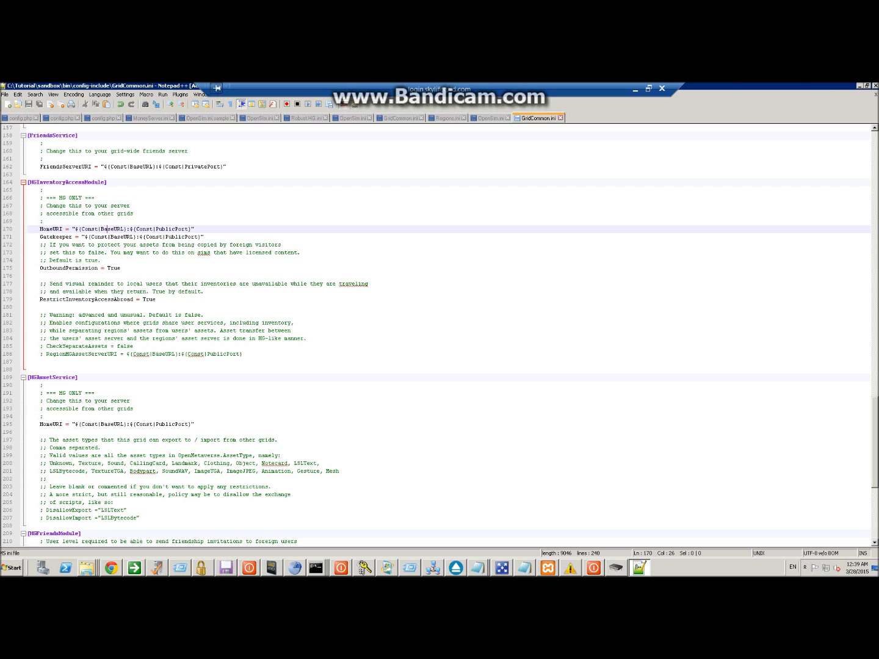
Close Notepad++, reopen GridCommon.ini to recheck it, then close it again.
key(alt+F4)
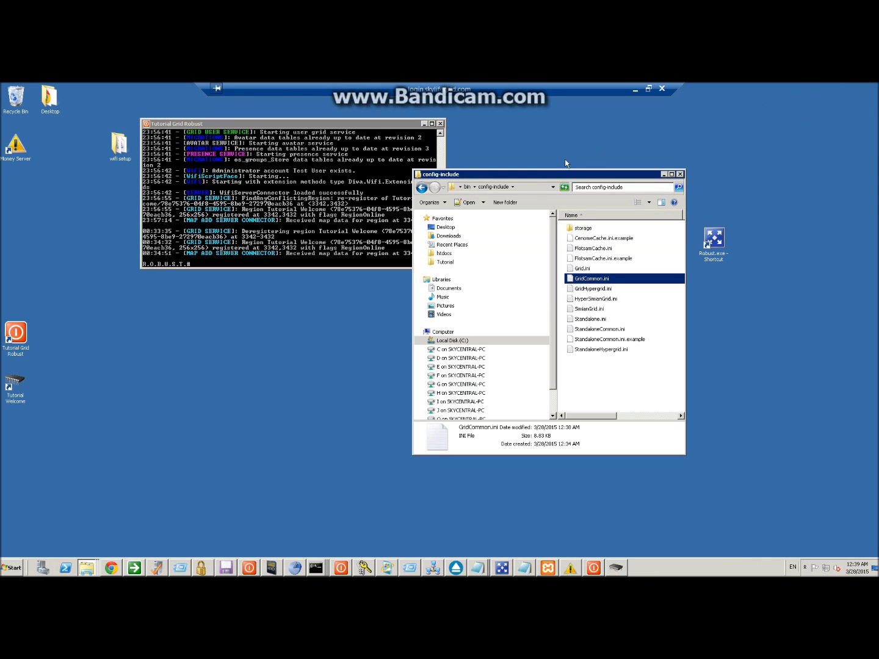
double_click(586, 279)
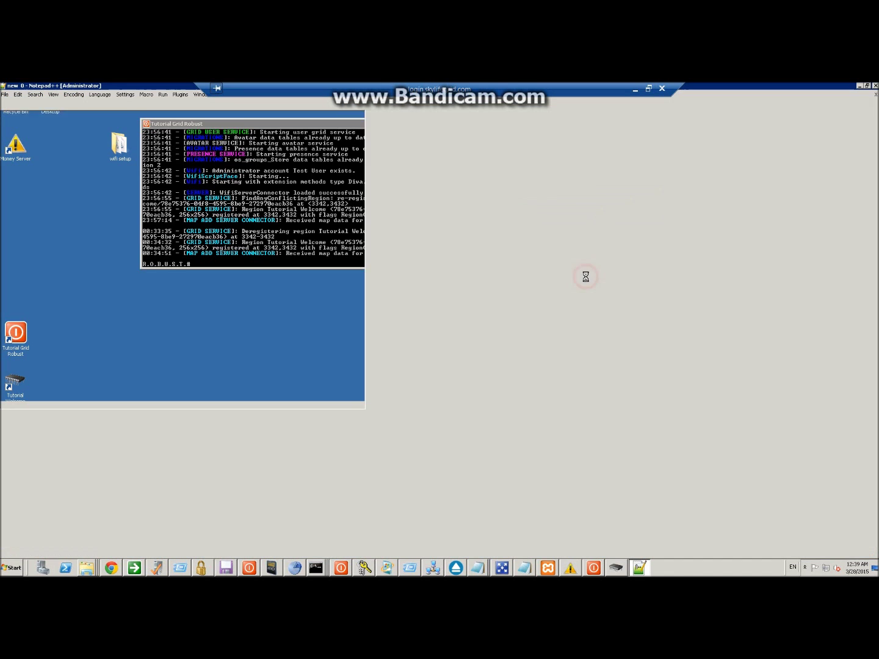
scroll(439, 335, up, 4)
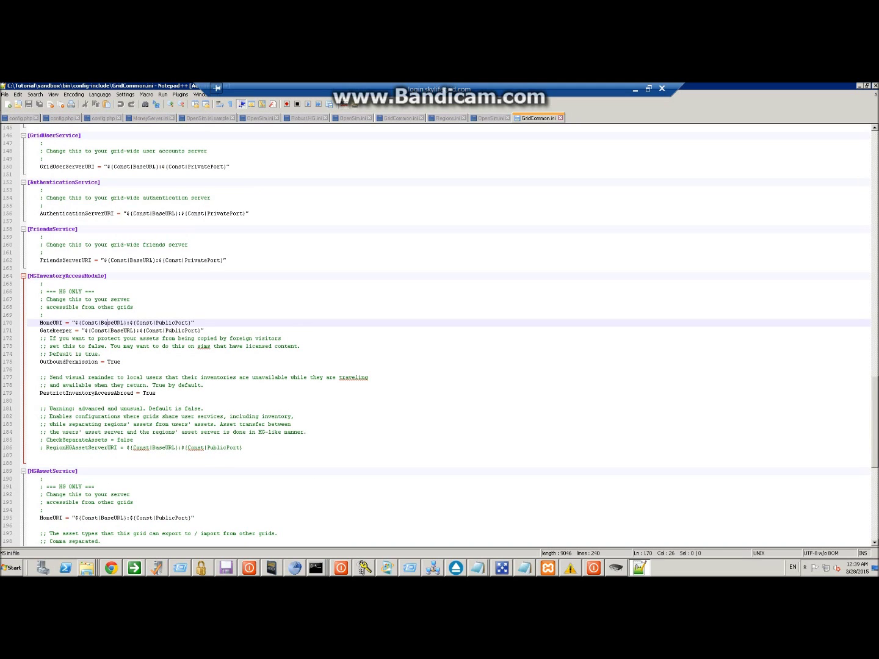
scroll(440, 336, up, 1)
scroll(439, 335, down, 7)
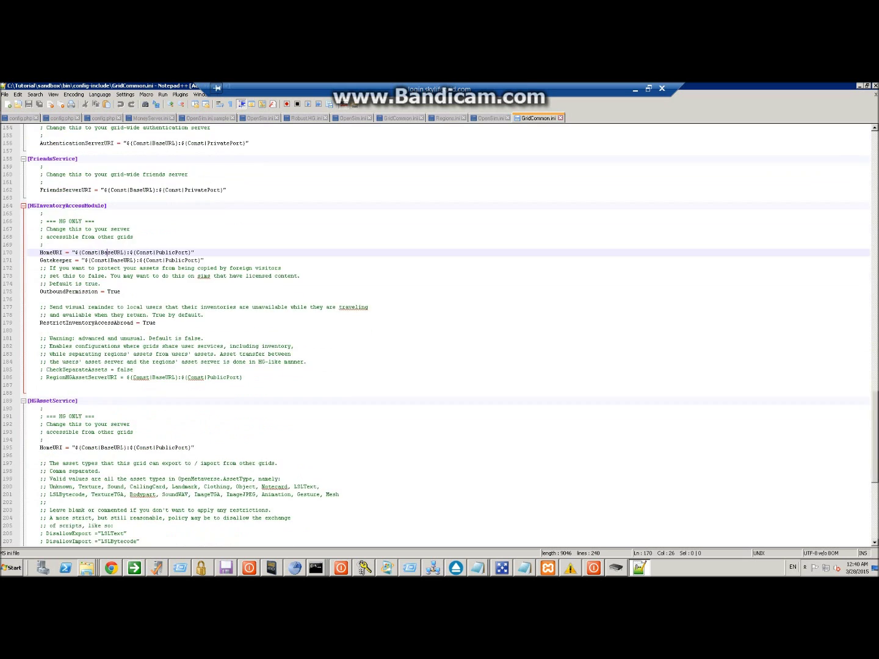
click(875, 86)
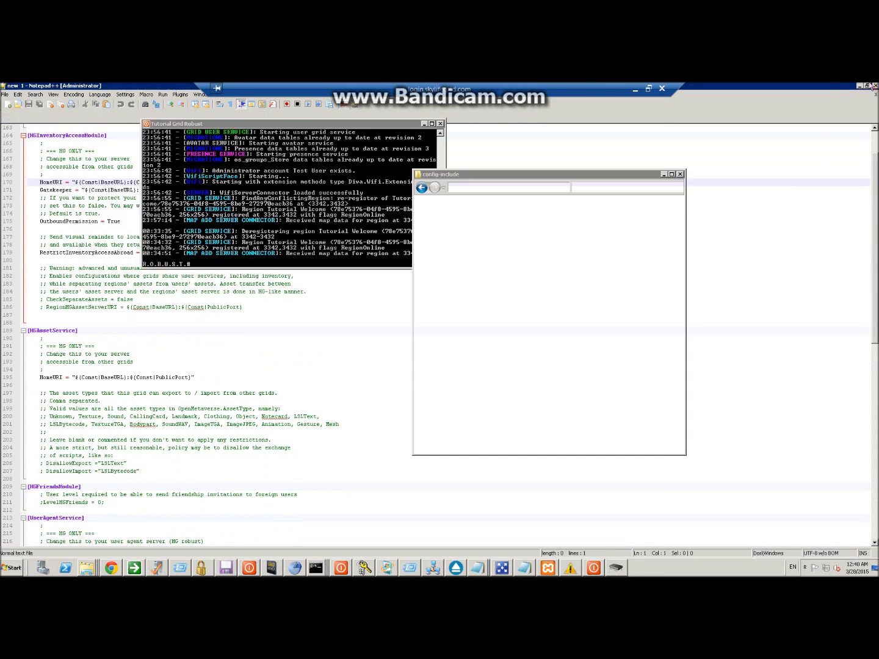
Create a desktop shortcut to the sandbox bin folder's OpenSim.exe.
click(420, 187)
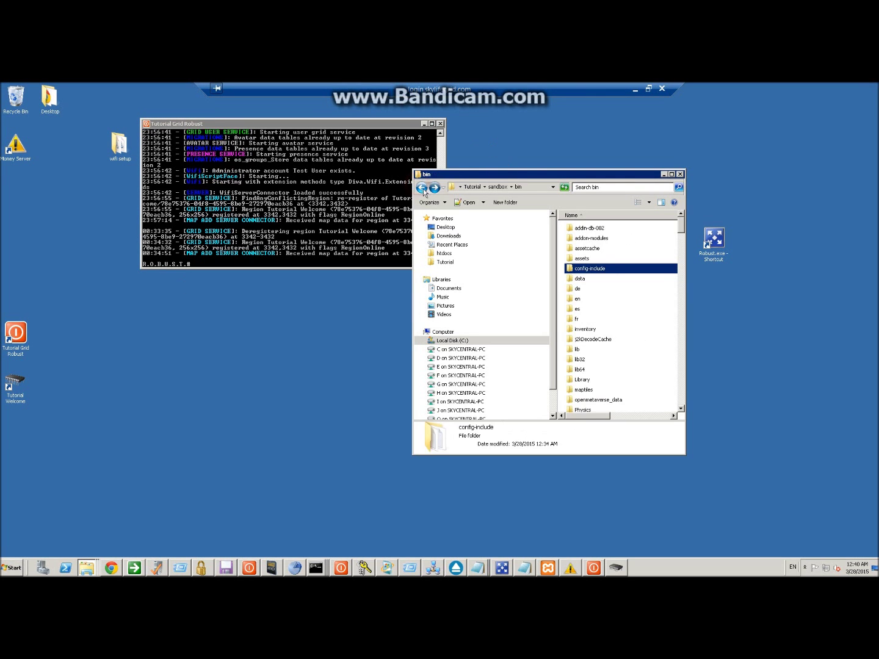
click(420, 187)
double_click(573, 229)
scroll(579, 318, down, 10)
click(580, 359)
key(o)
scroll(580, 342, down, 6)
scroll(586, 335, down, 12)
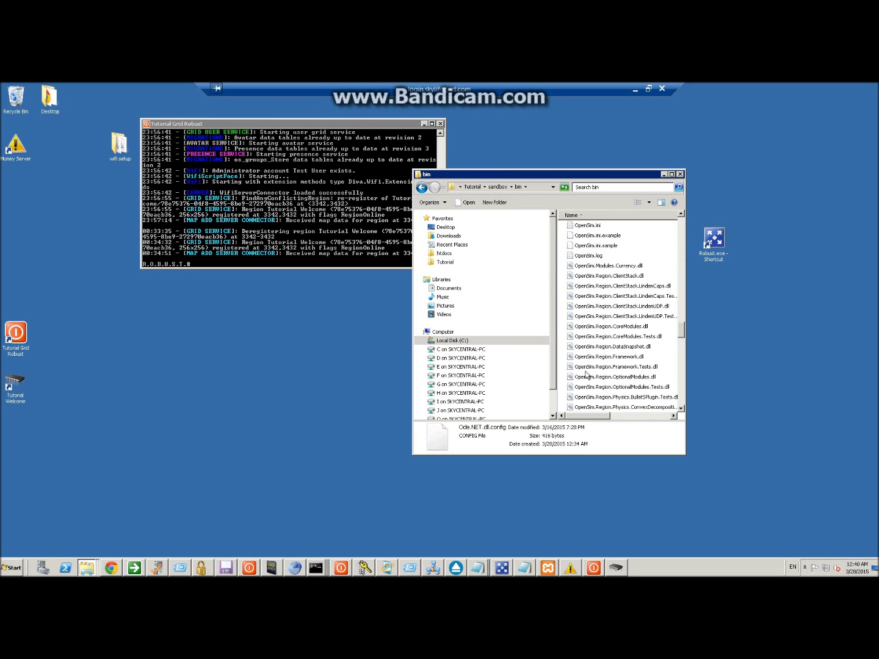
scroll(590, 347, up, 10)
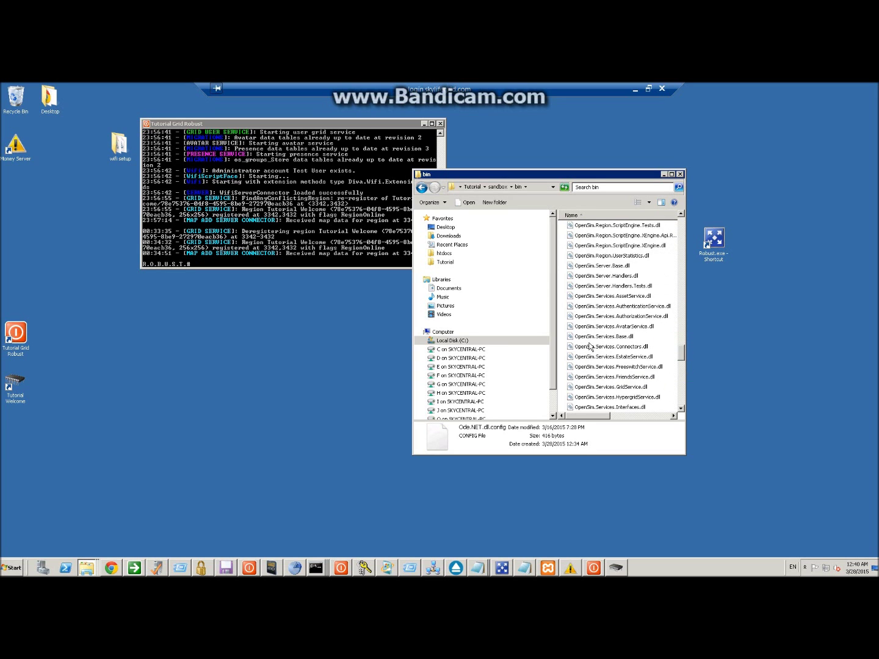
scroll(589, 347, up, 10)
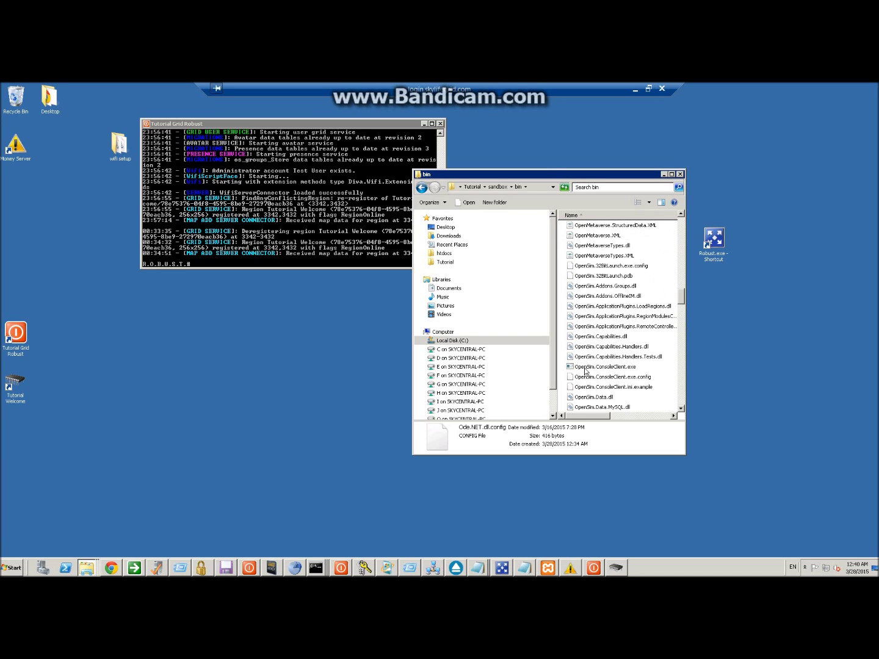
scroll(586, 360, down, 5)
right_click(586, 346)
click(590, 316)
drag(589, 316, 207, 365)
click(221, 386)
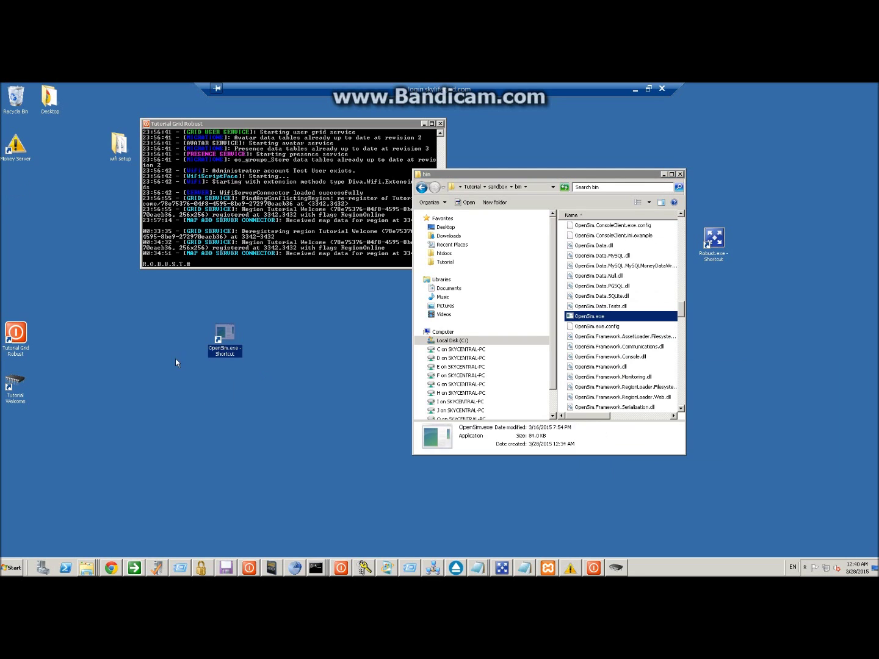
Rename the shortcut to sandboxes and run it to start the simulator.
right_click(216, 349)
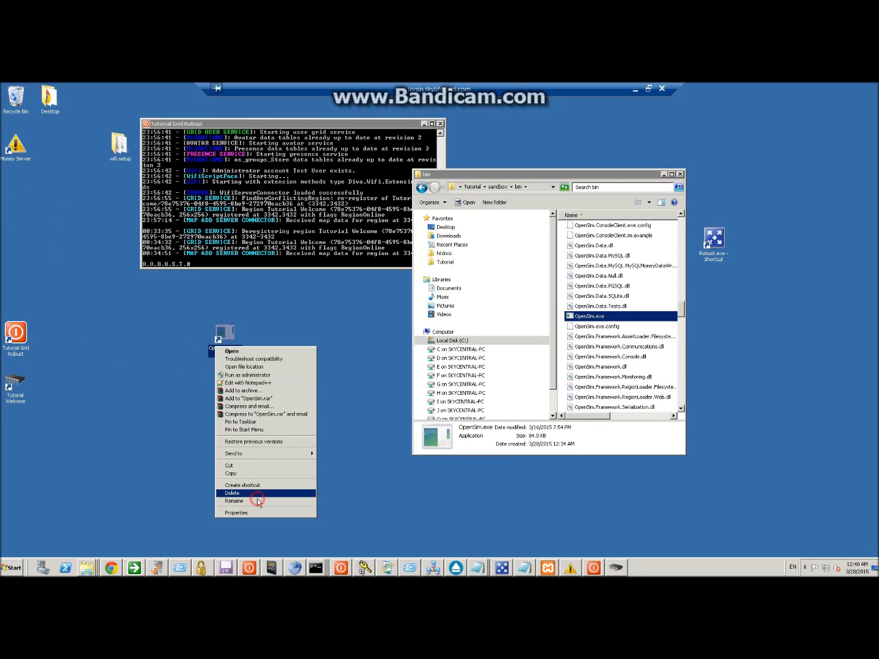
click(257, 499)
text(sandboxes)
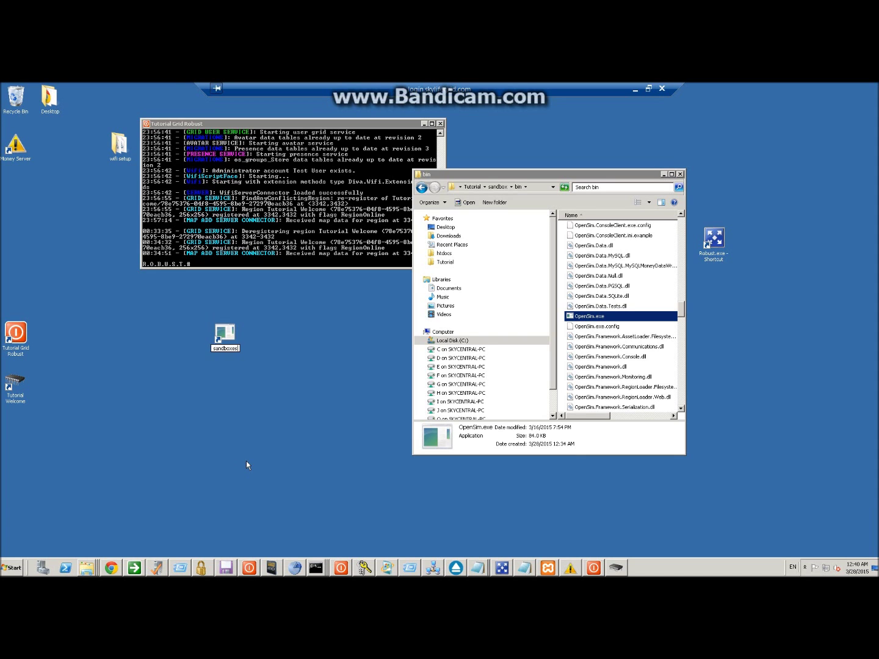
key(Return)
double_click(225, 332)
click(464, 330)
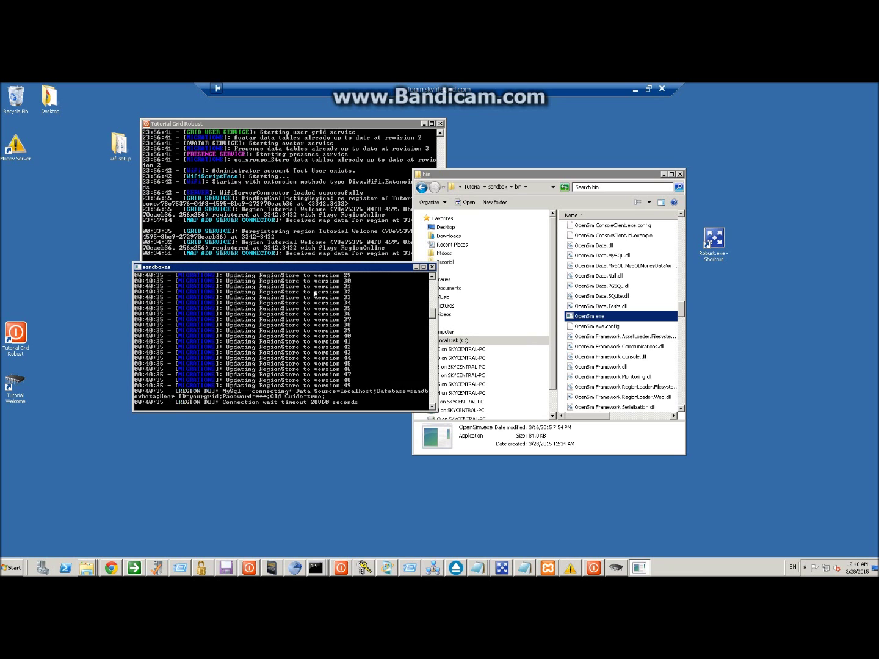
Enter Sandboxes as the new estate name at the sandboxes console prompt.
drag(312, 269, 299, 288)
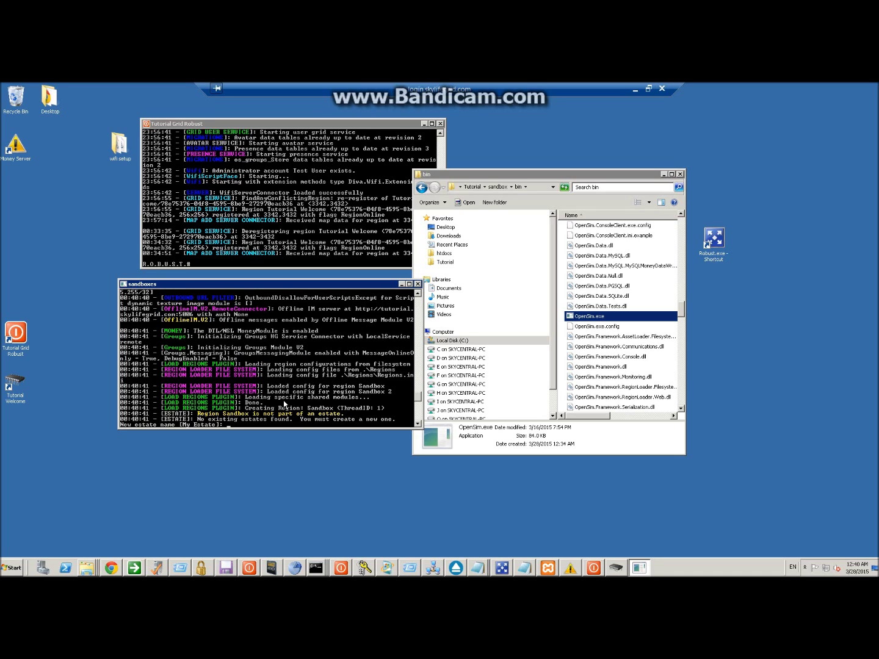
text(boxes)
key(Return)
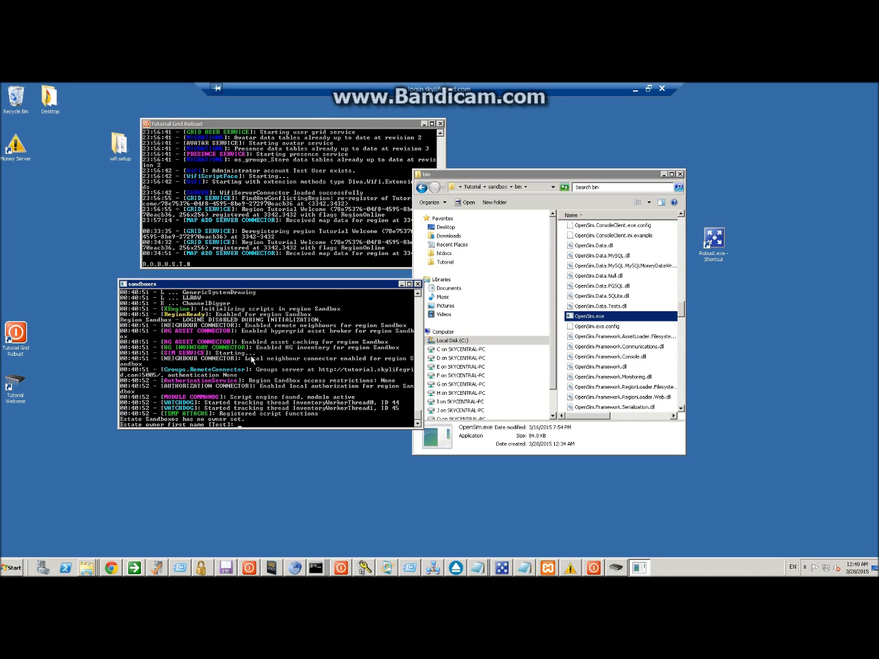
Run create user on the Robust console, entering the user's first name and accepting defaults.
click(329, 210)
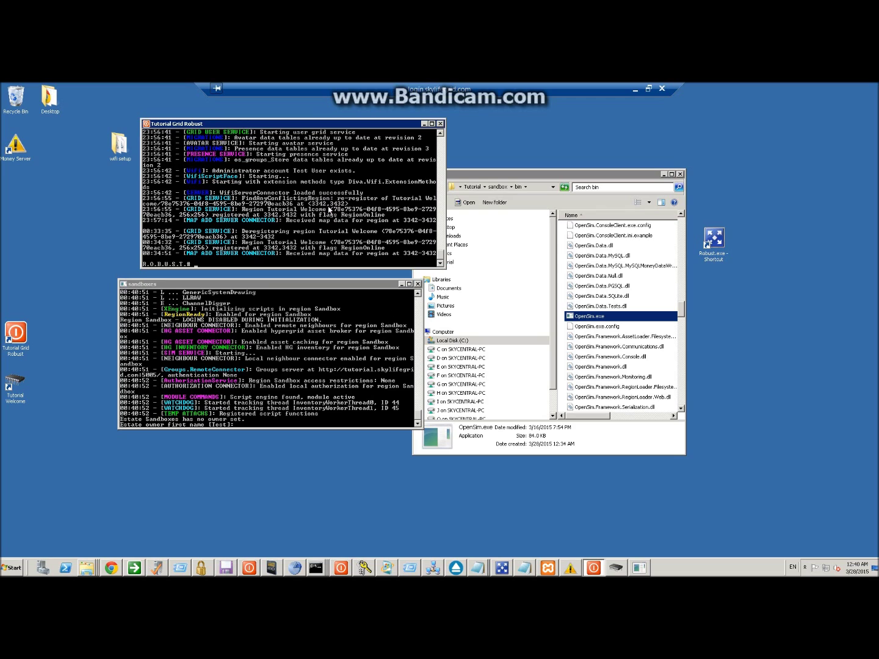
text(create user)
key(Return)
text(joe)
key(Return)
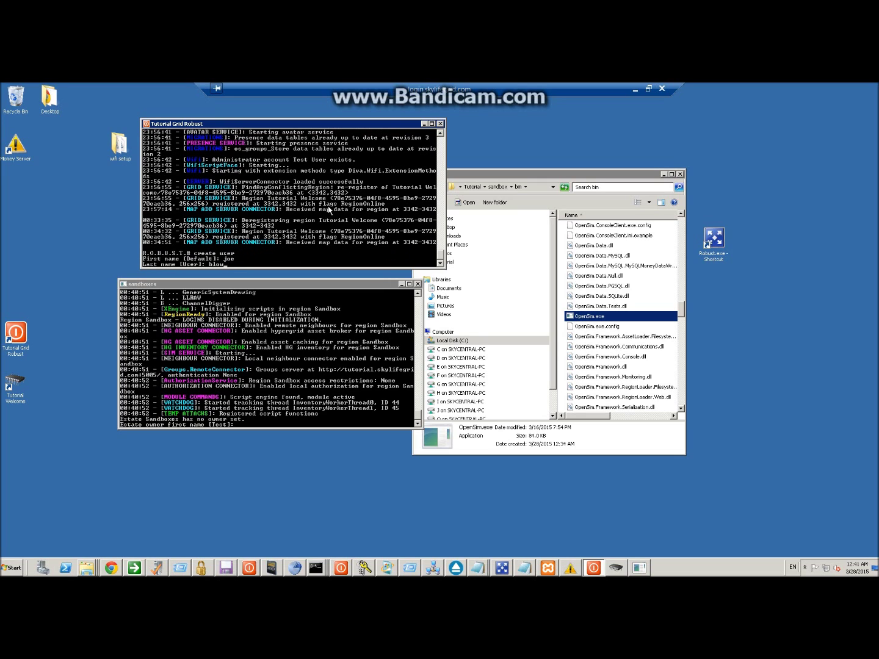
key(Return)
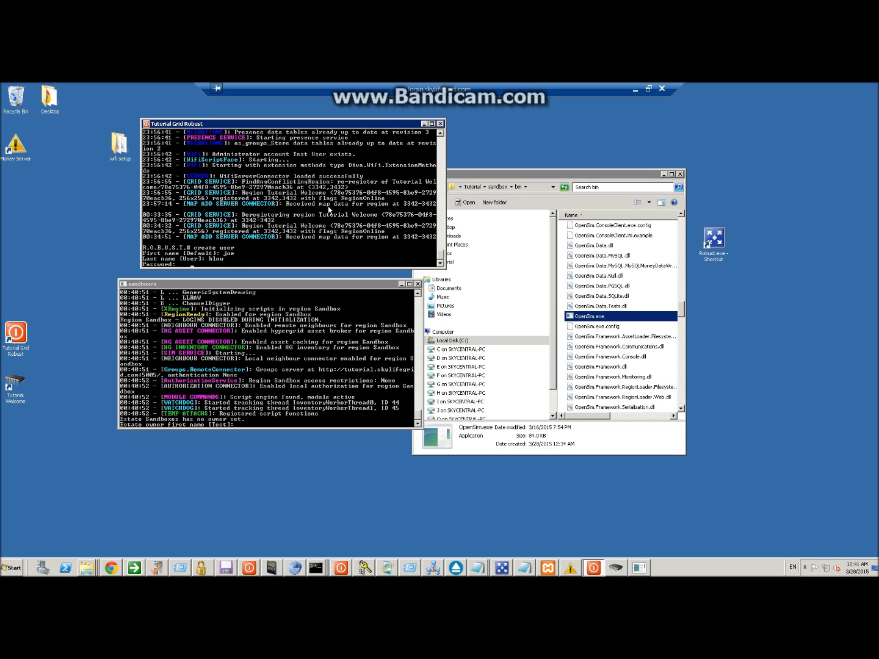
key(Return)
key(Return)
key(Return)
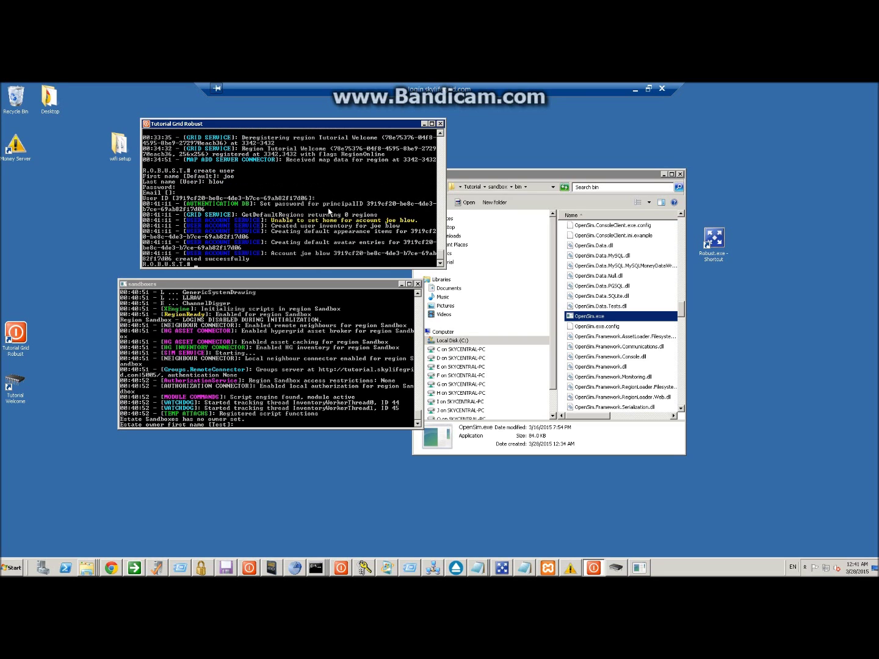
click(201, 374)
Enter the new user's first and last name as estate owner, and join Sandbox 2 to Sandboxes.
text(joe)
key(Return)
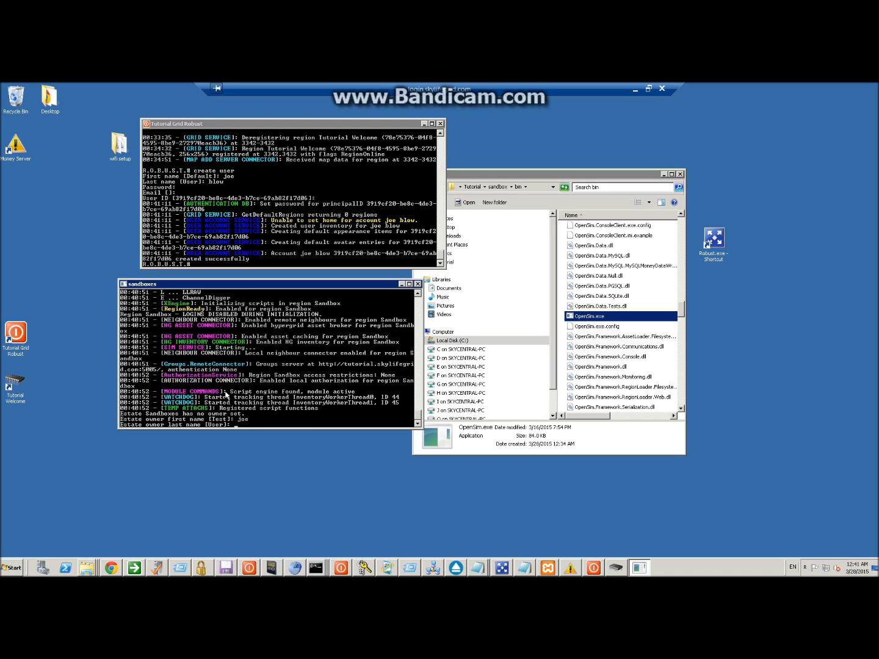
text(blow)
key(Return)
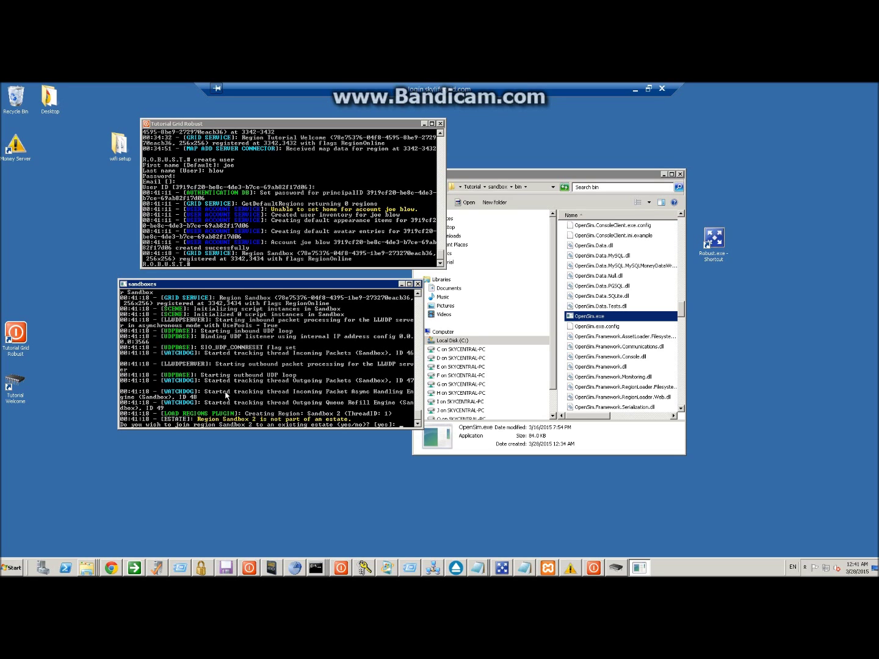
key(Return)
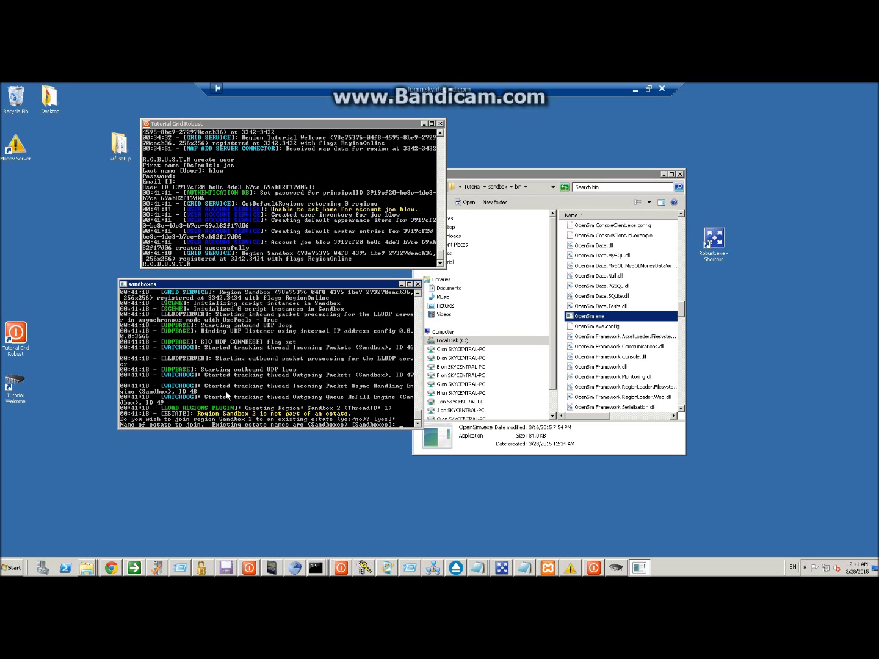
key(Return)
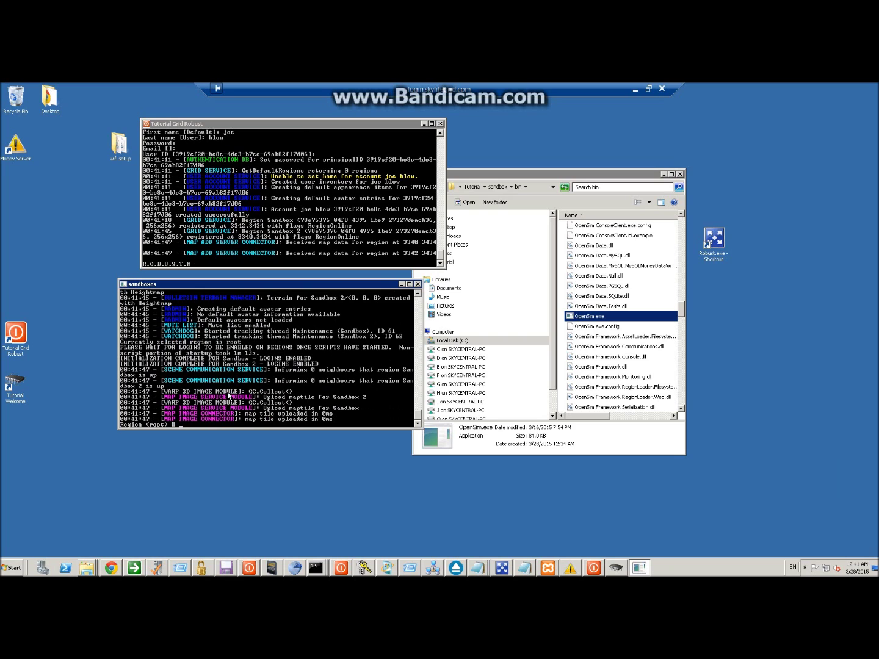
click(289, 181)
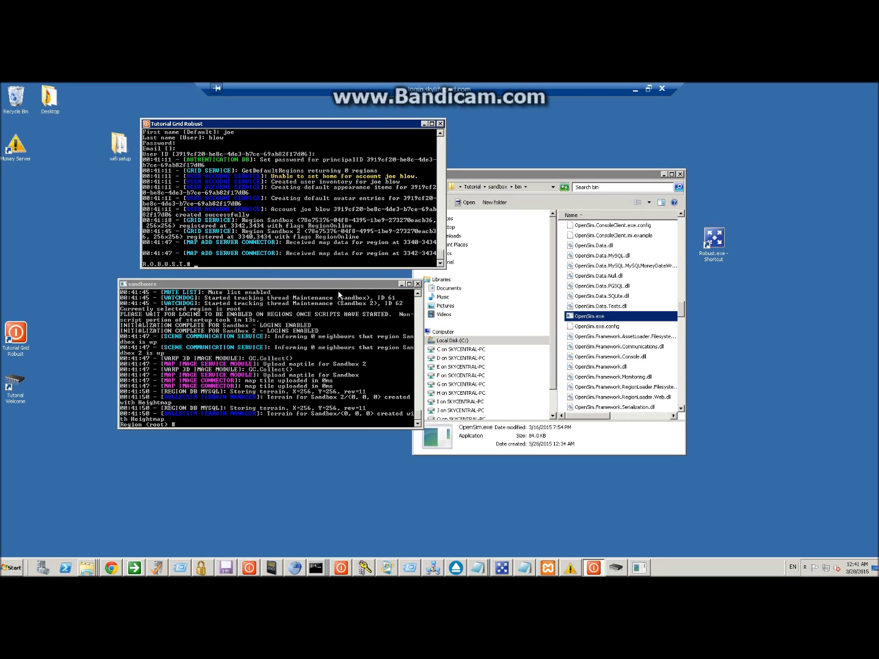
Launch Firestorm-Releasex64 locally to its login screen, then return to the server's remote desktop.
click(634, 96)
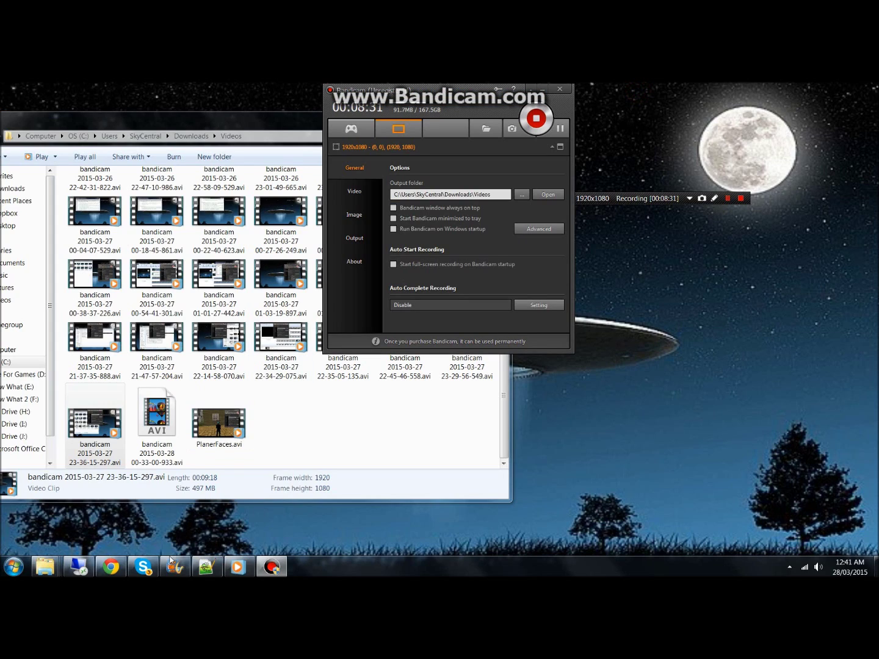
click(14, 566)
click(52, 262)
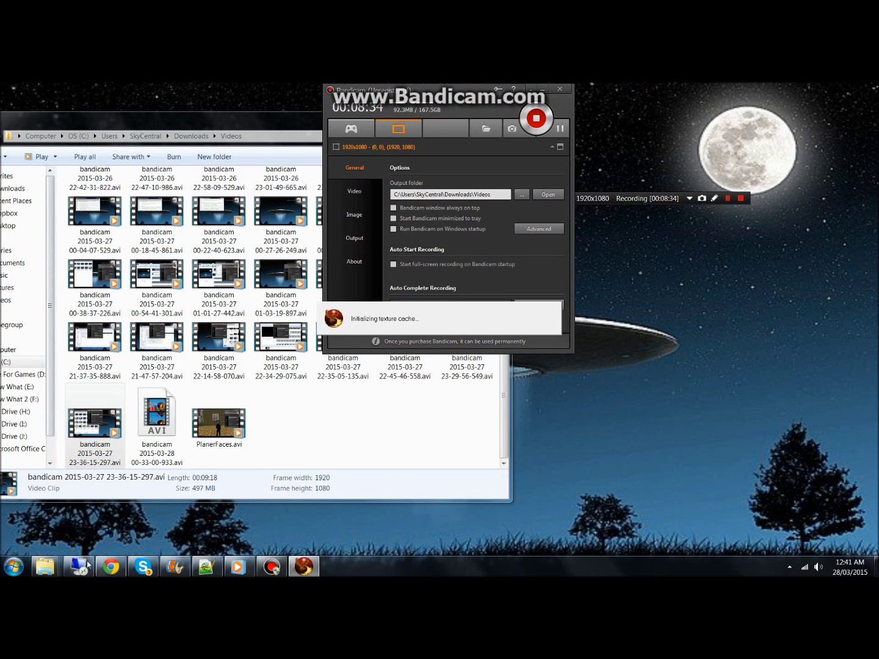
click(201, 494)
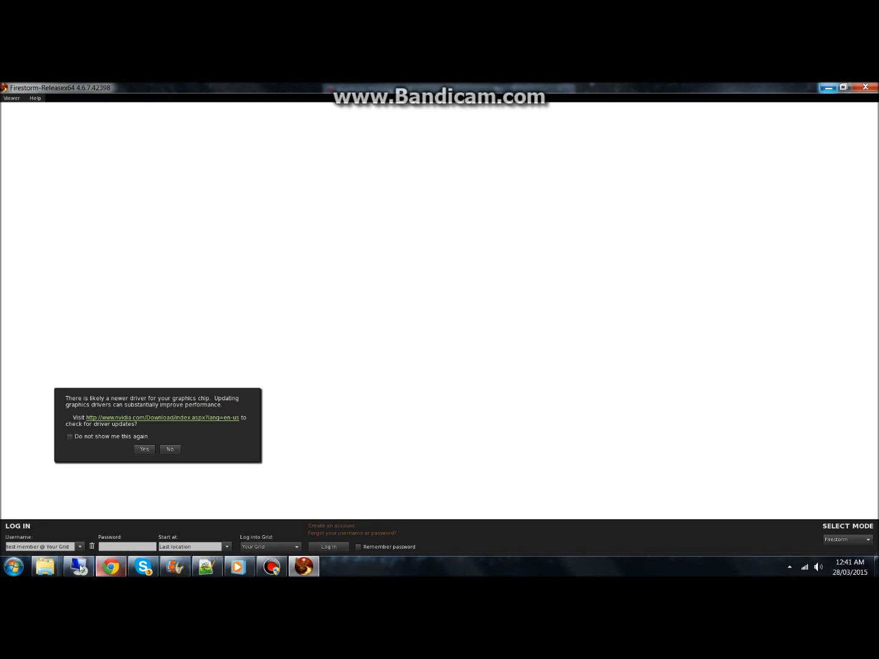
click(80, 568)
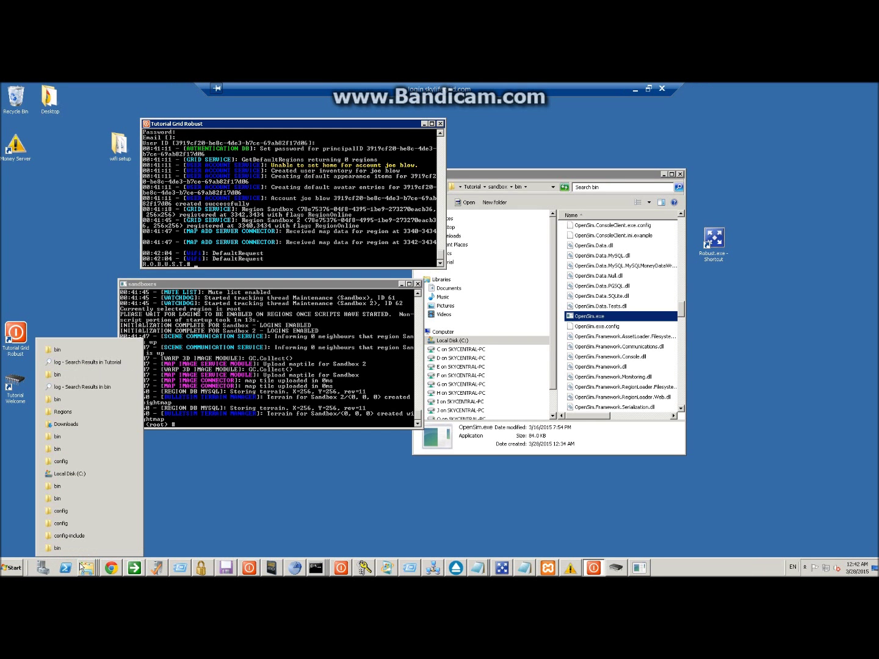
List the regions running in the sandboxes console with 'show region'.
click(180, 372)
text(te)
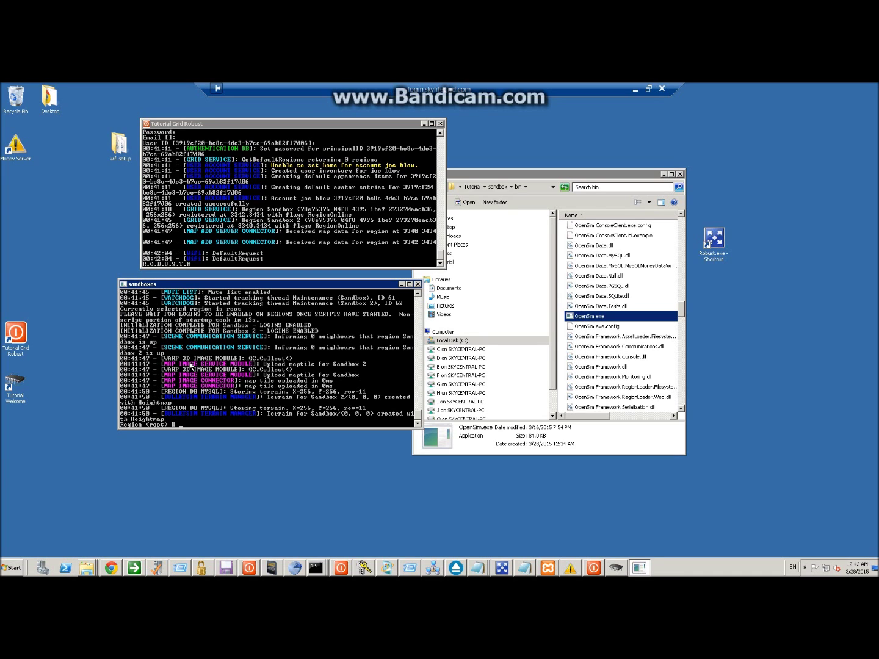
text(show regions)
key(Return)
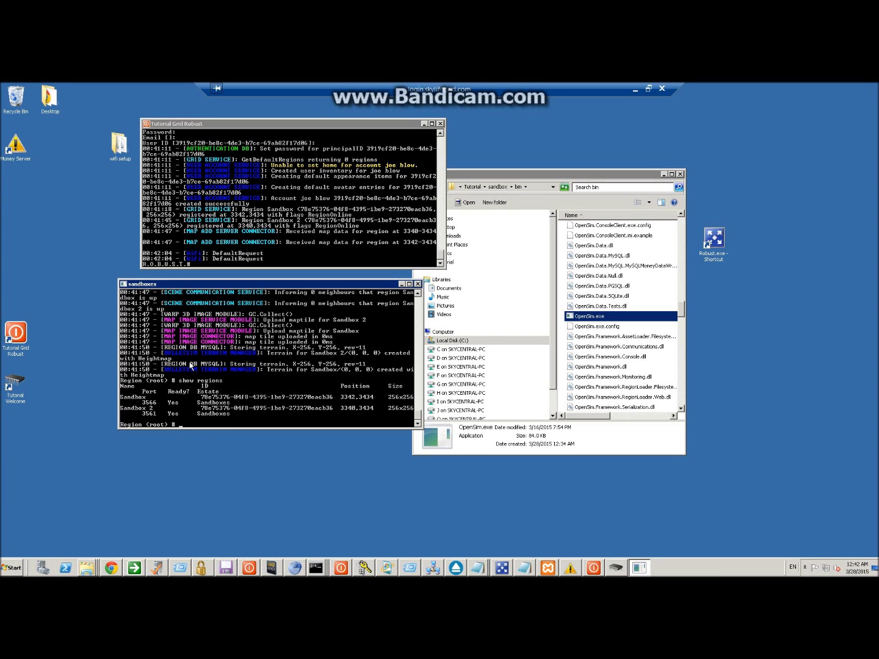
Switch the console to the Sandbox region and back to root, then enter 'terrain fill 21'.
text(change region sandbox)
key(Return)
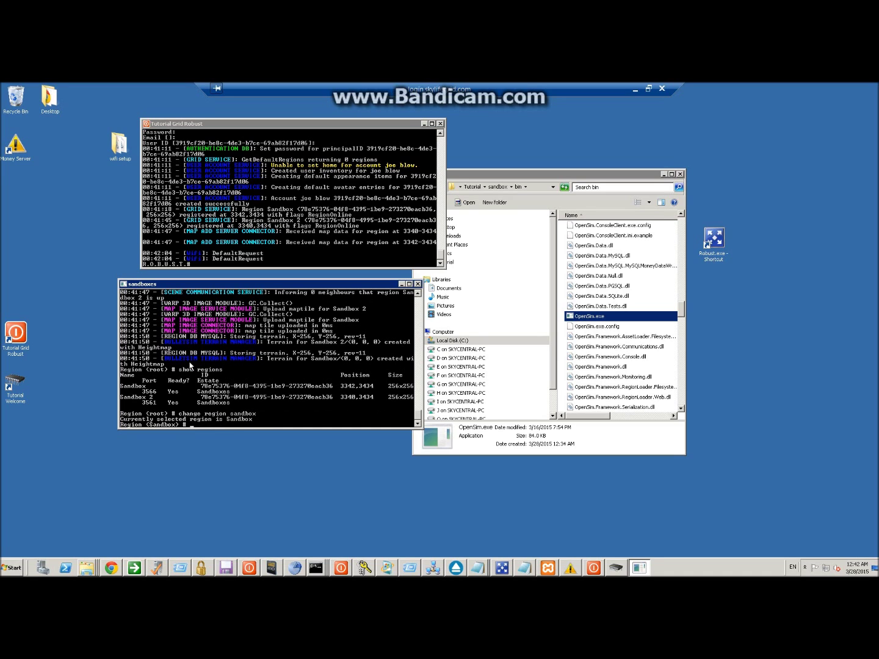
text(change region root)
key(Return)
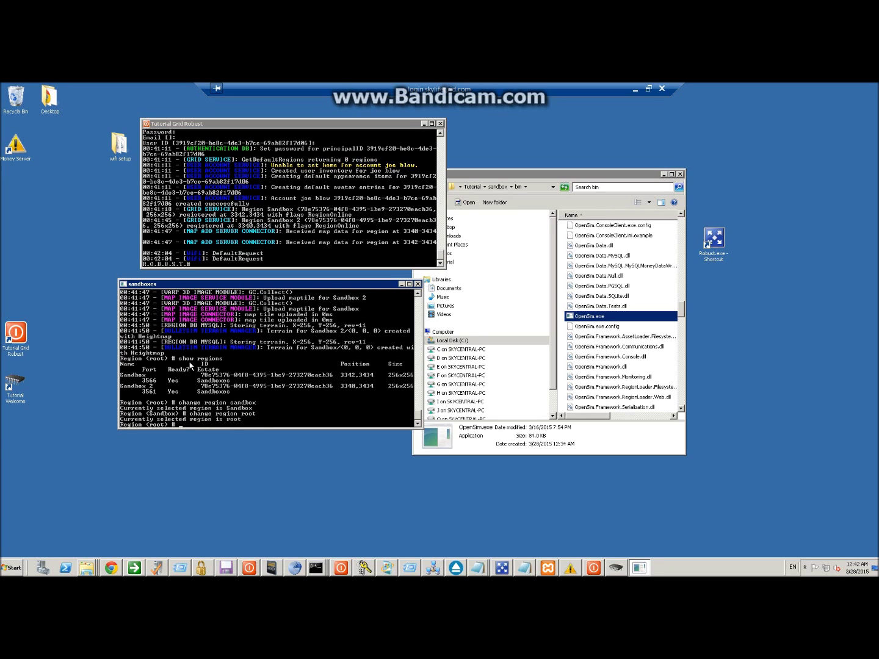
text(terrain fill 21)
Fill the regions' terrain to height 21, dismiss the driver notice, and log in with the account password.
key(Return)
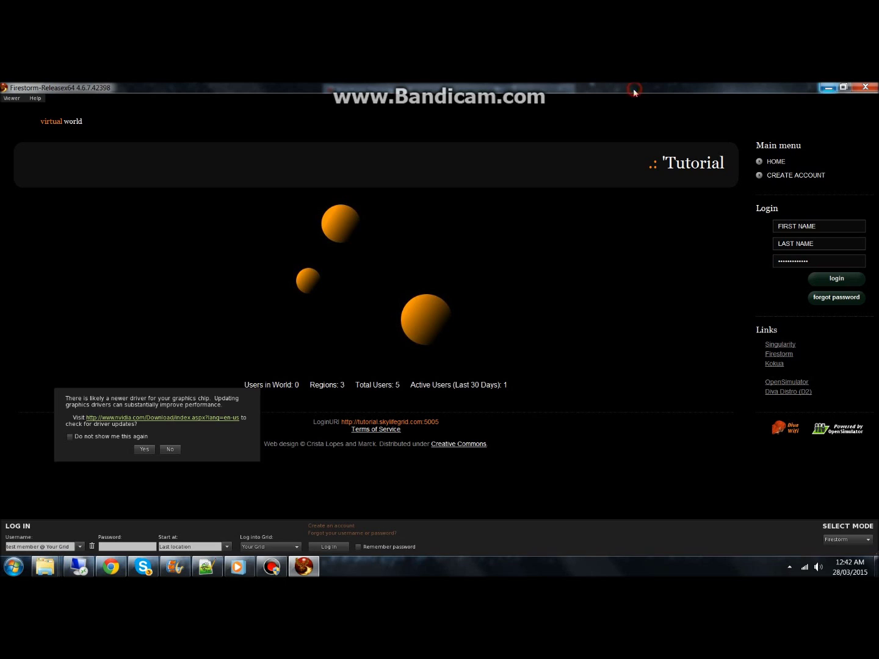
click(168, 450)
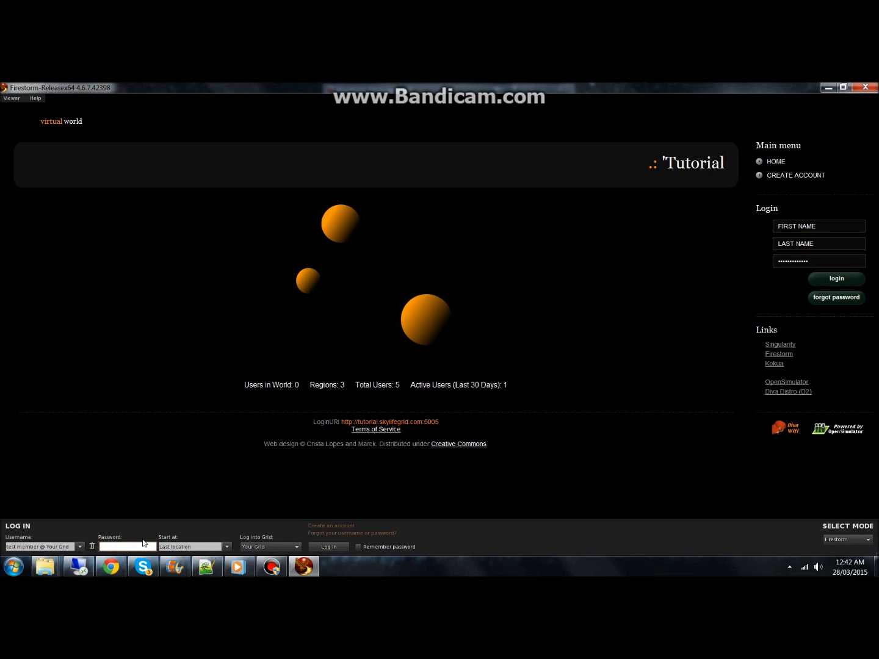
text(********)
key(Return)
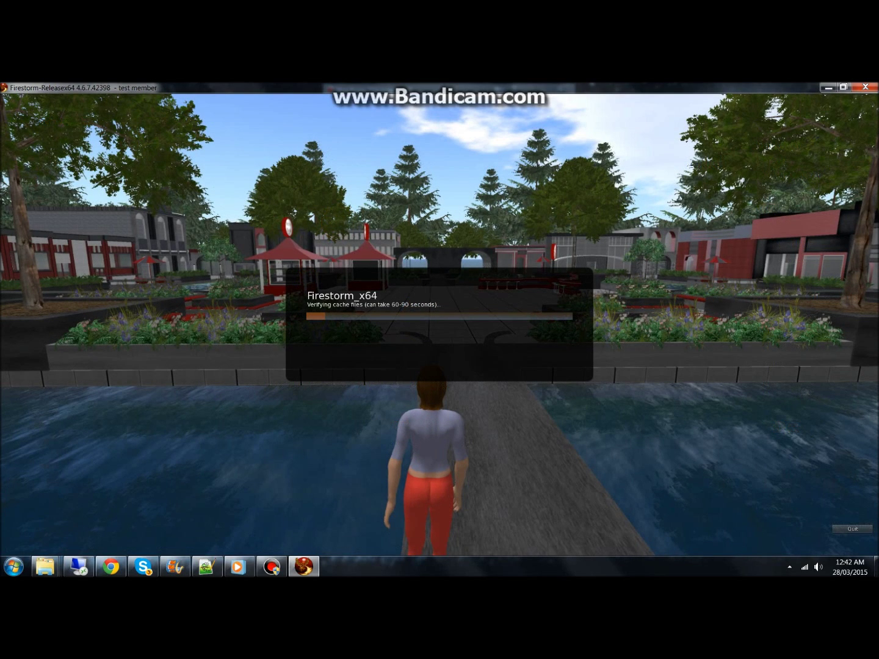
click(271, 568)
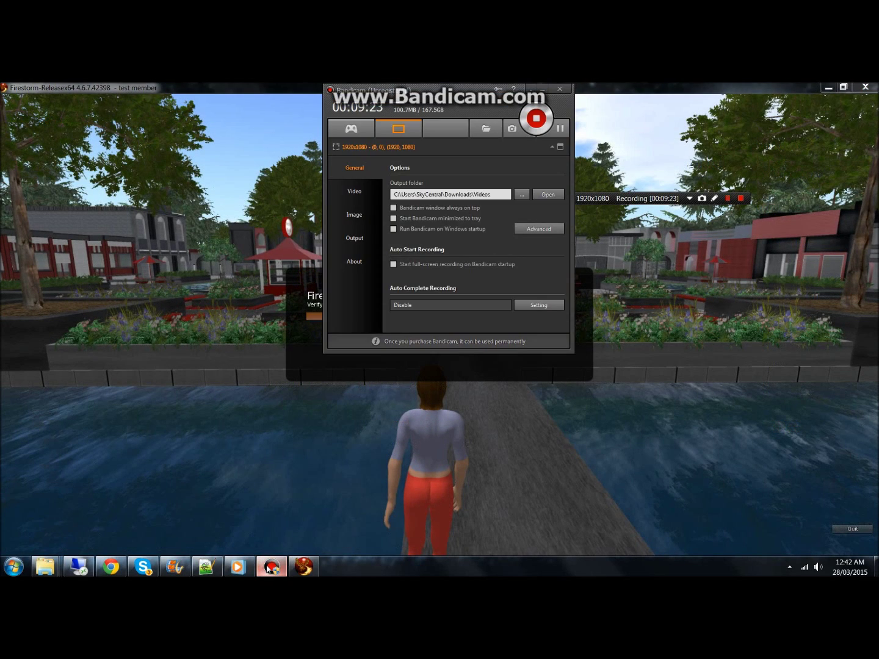
click(270, 569)
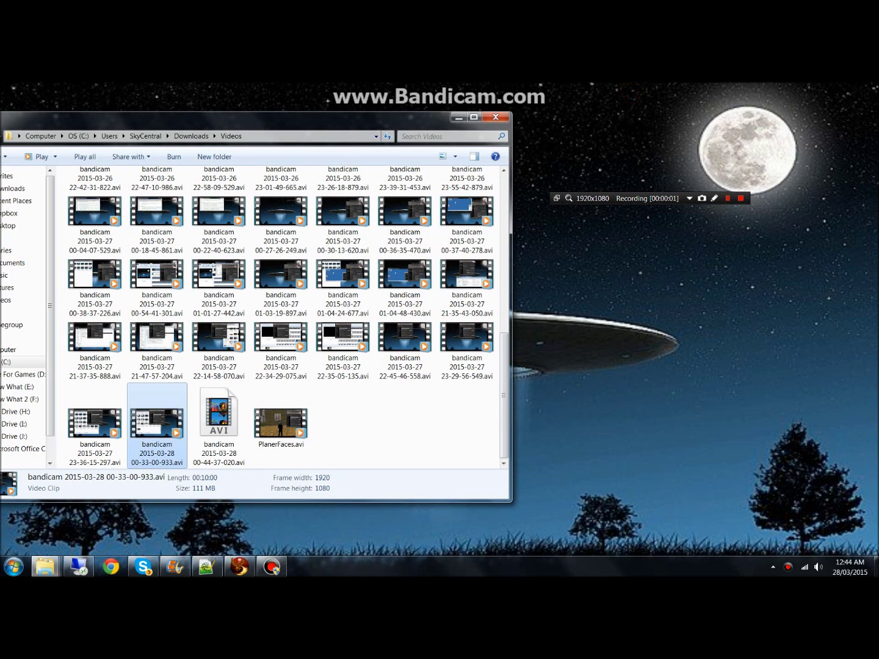
Teleport the avatar to the Sandbox region from the World Map.
key(alt+Tab)
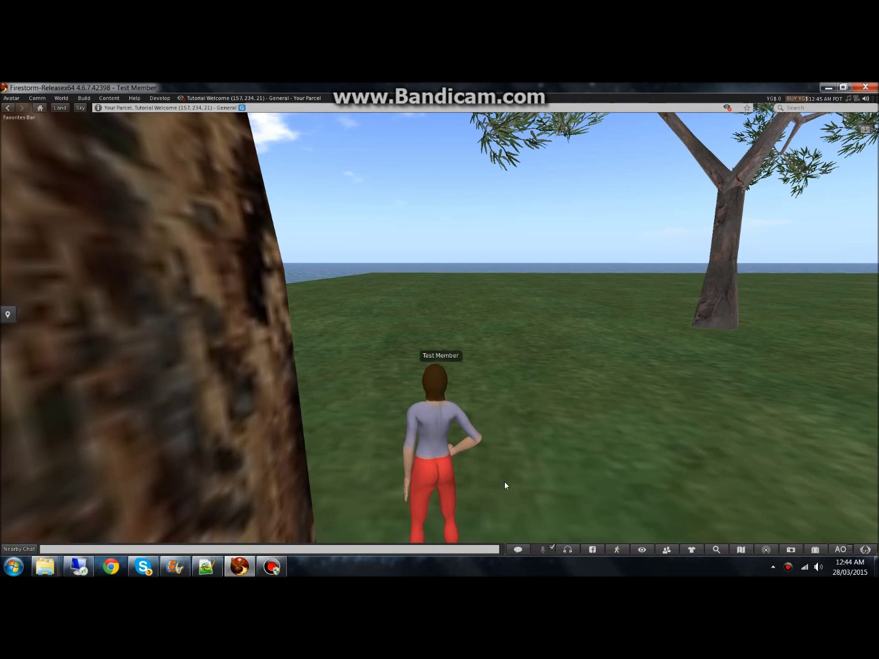
click(740, 549)
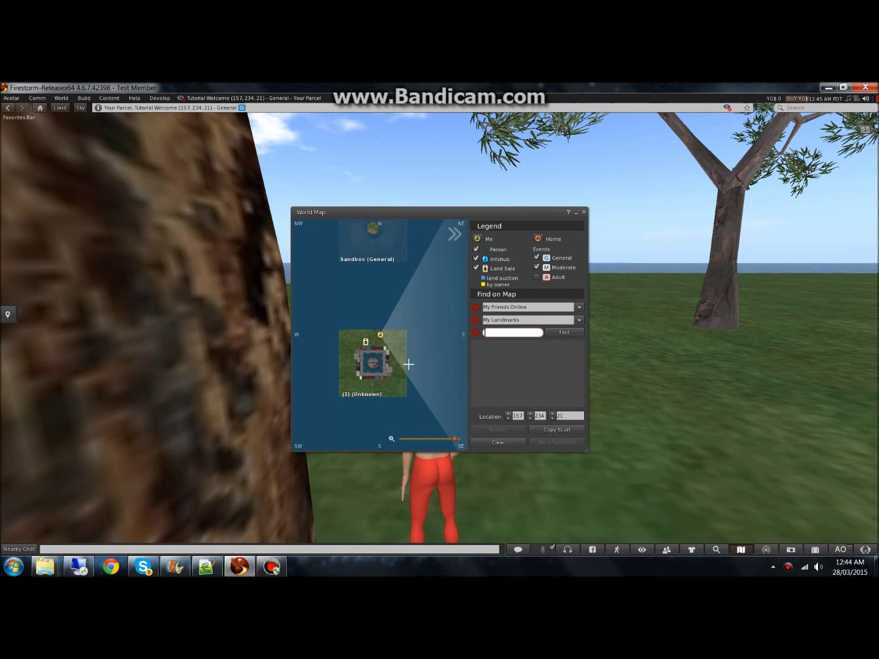
drag(384, 316, 438, 349)
drag(412, 311, 451, 312)
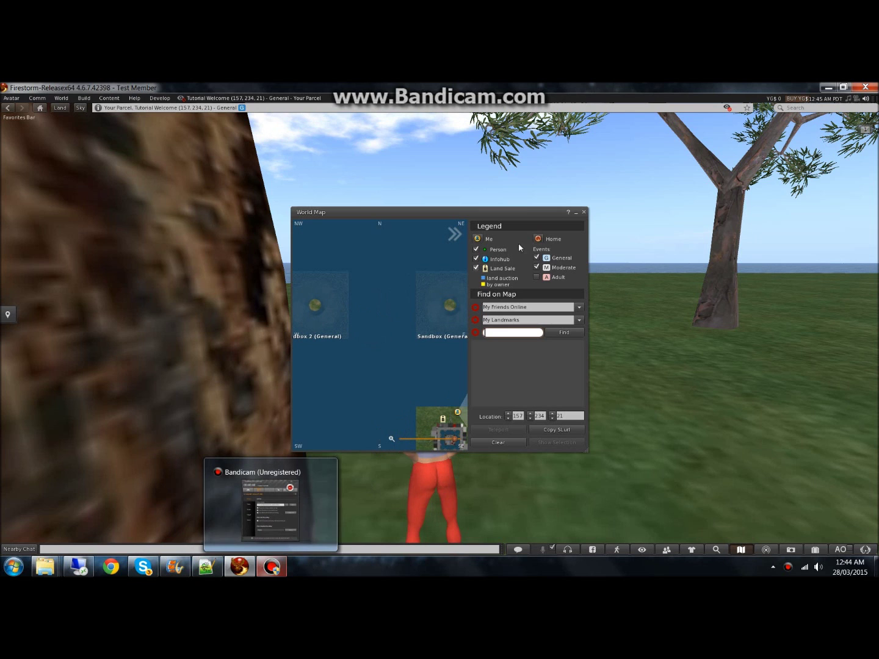
double_click(451, 303)
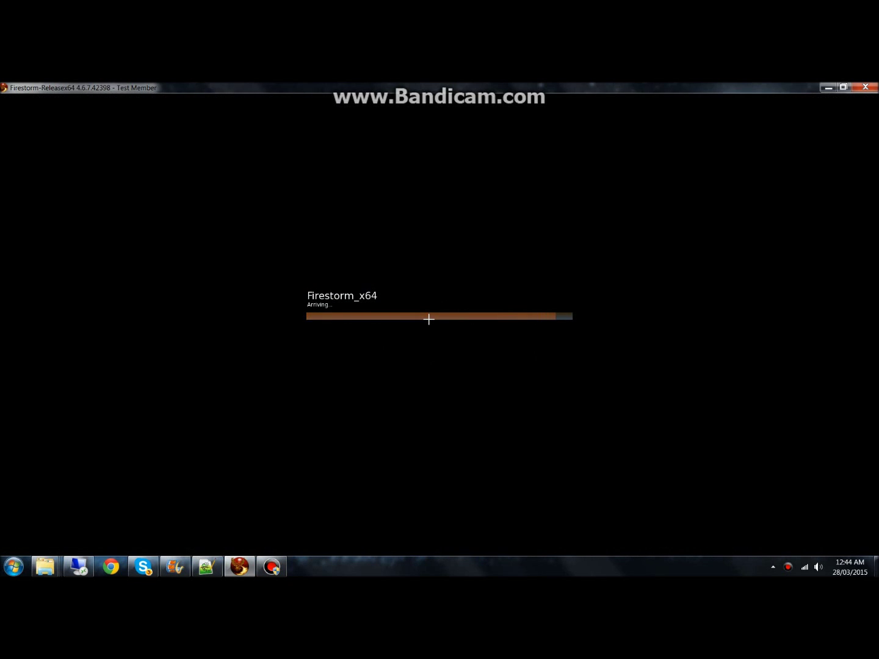
scroll(502, 419, down, 10)
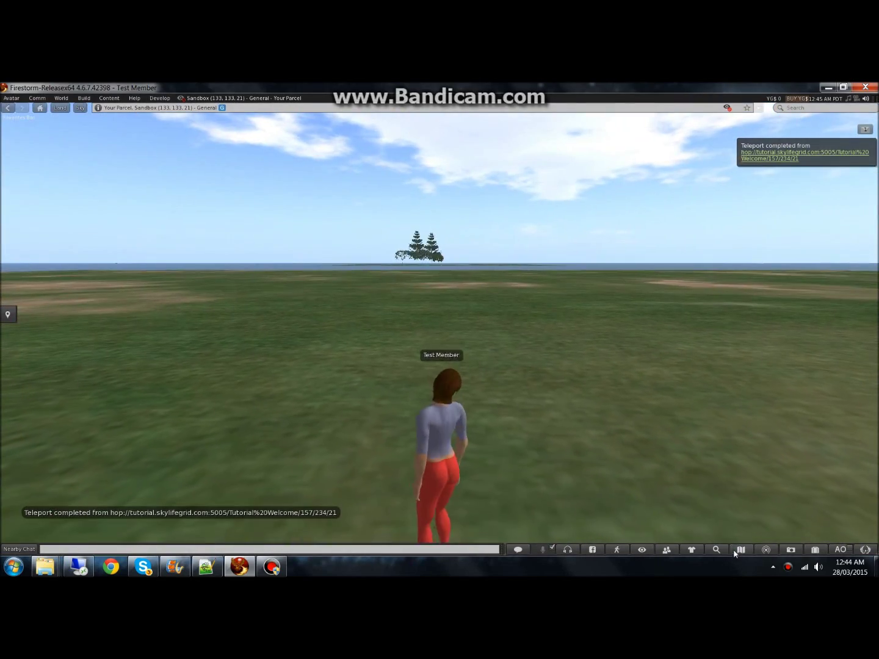
Teleport back to the Tutorial Welcome region via the World Map.
click(740, 551)
drag(396, 417, 389, 302)
double_click(384, 305)
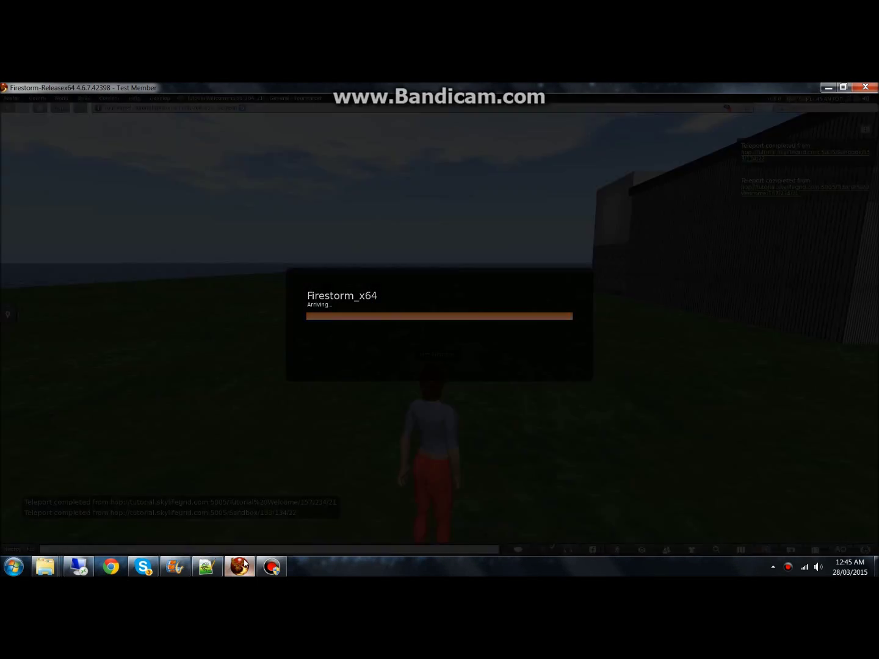
Shut down the sandboxes simulator in the server session.
mouse_move(245, 564)
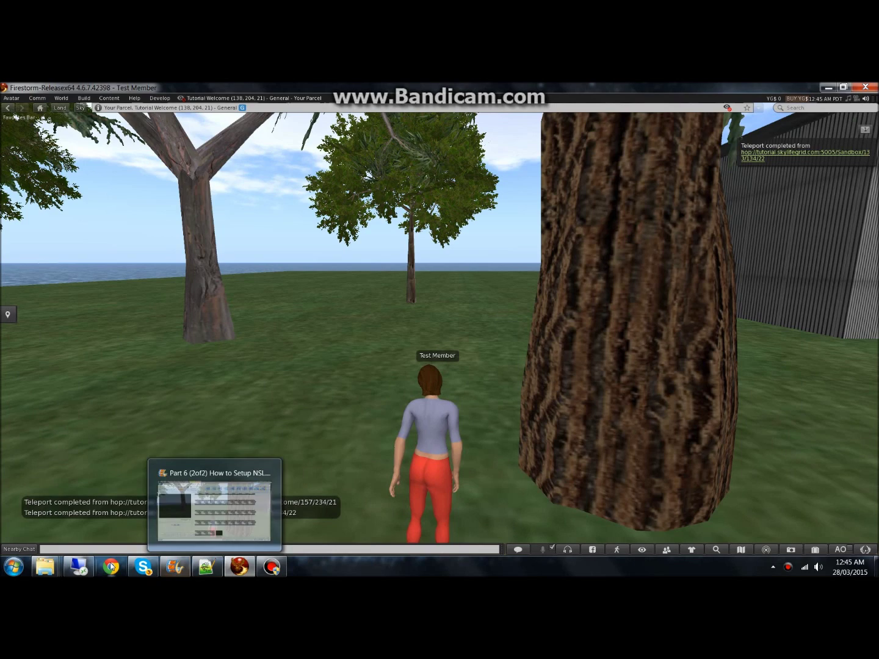
click(83, 564)
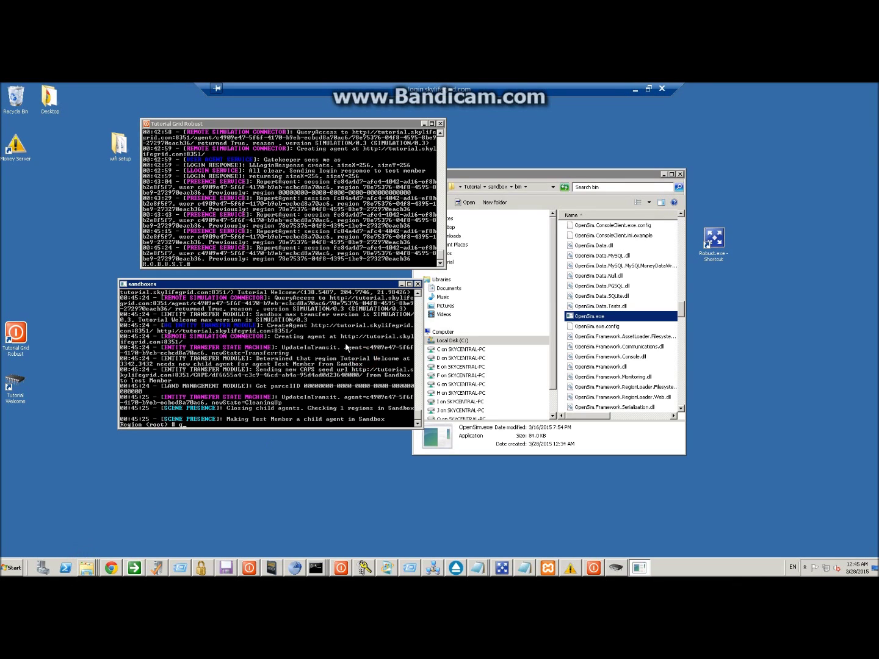
key(Return)
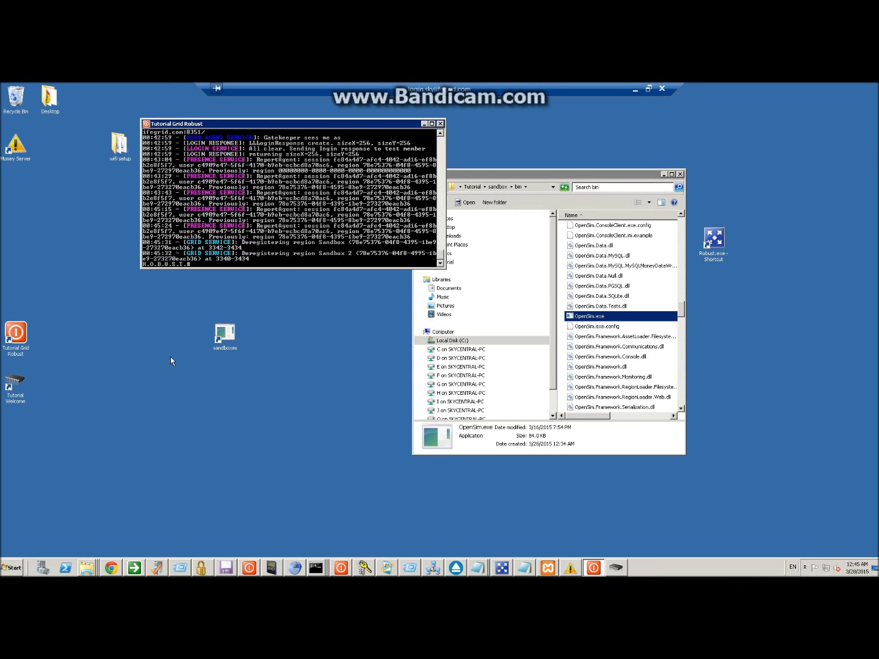
Relaunch the sandboxes simulator from its desktop shortcut, allowing it to run, and reposition its console.
double_click(212, 332)
click(457, 332)
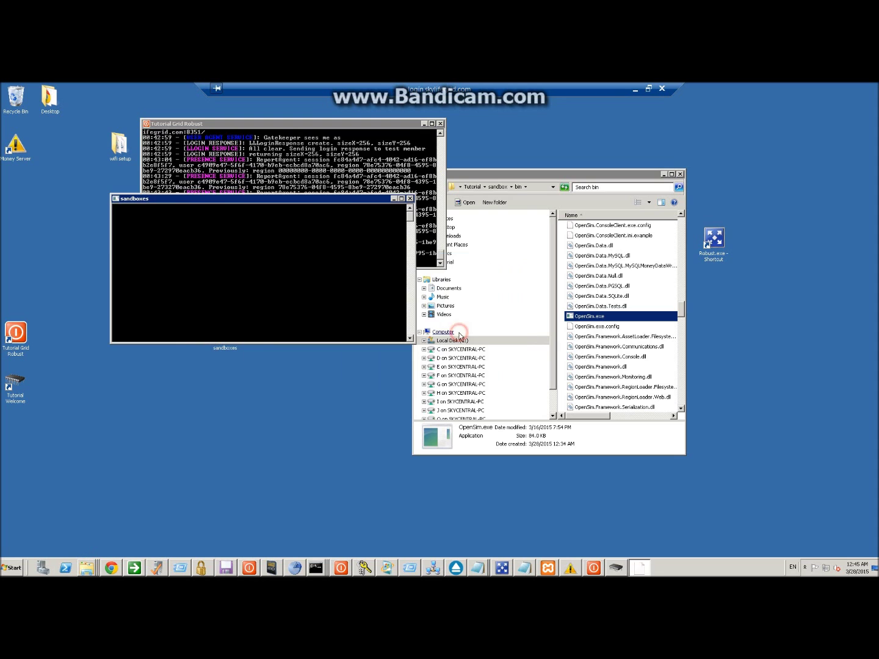
drag(365, 199, 358, 299)
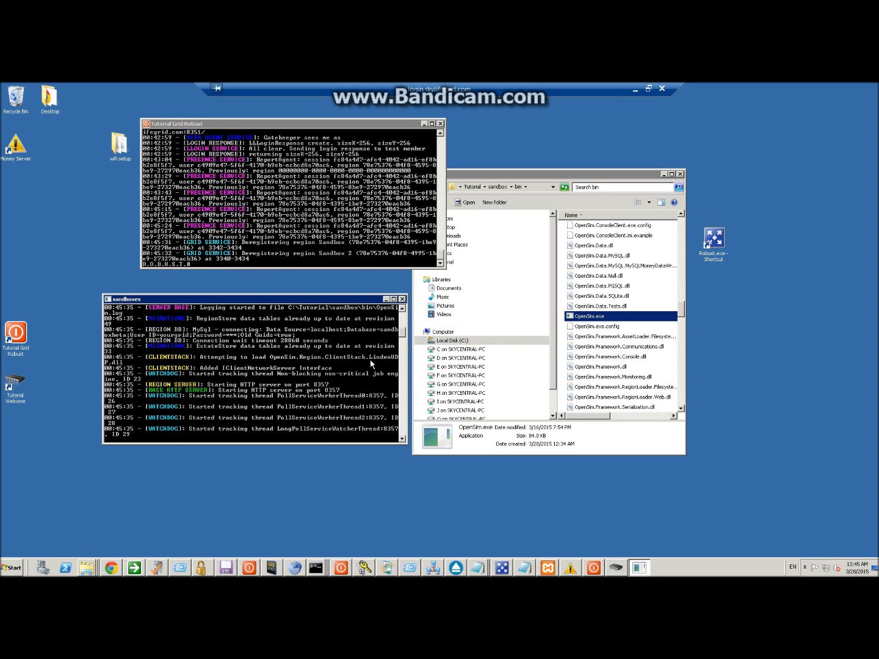